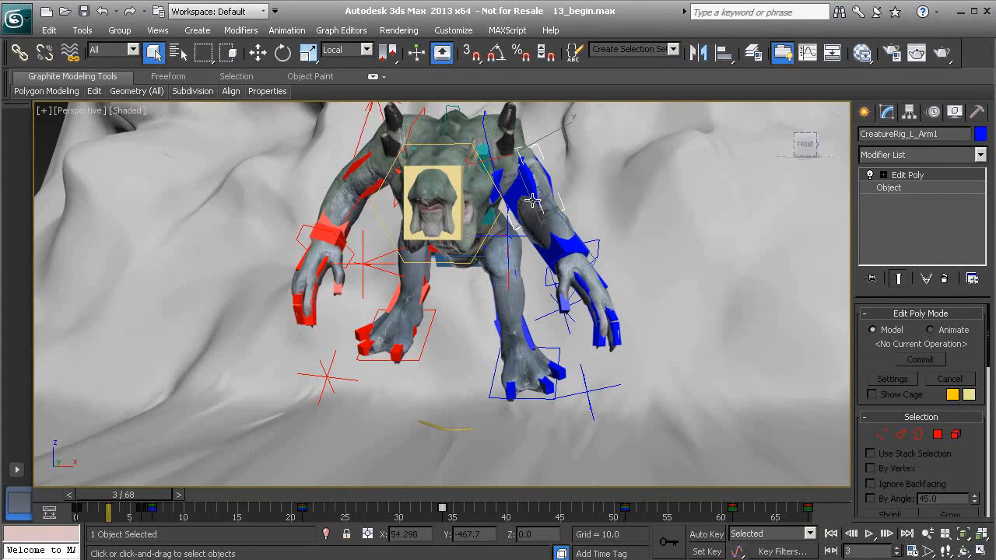
Examine the animation layer types that can be added to the left upper arm in the Layer Manager.
{"action": "left_click", "coordinate": [933, 113]}
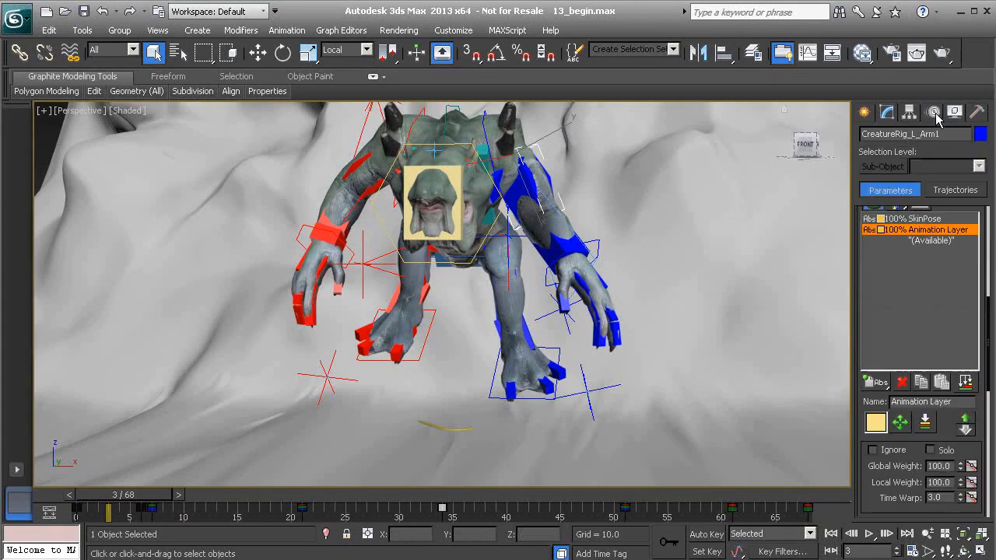
{"action": "left_click_drag", "start_coordinate": [857, 324], "coordinate": [861, 363]}
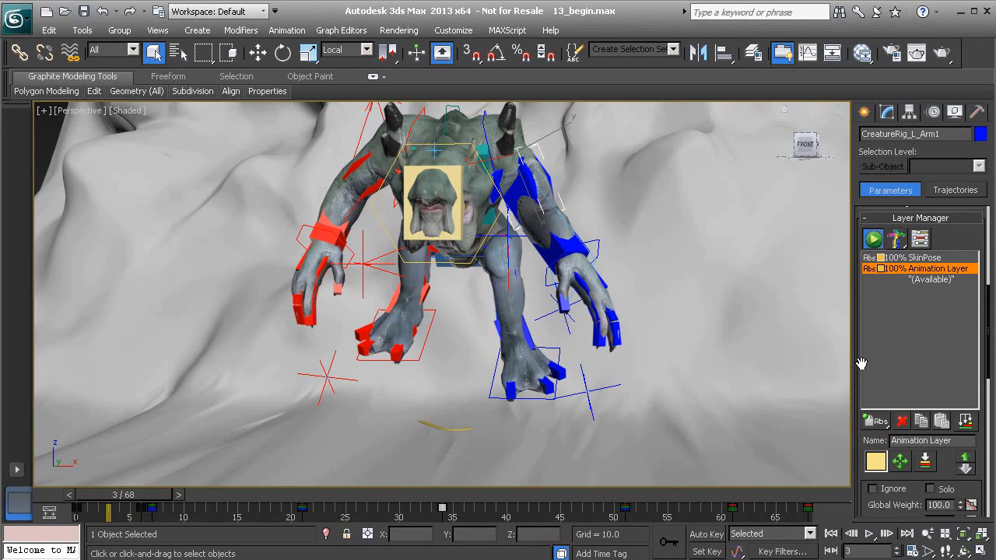
{"action": "left_click_drag", "start_coordinate": [879, 424], "coordinate": [885, 469]}
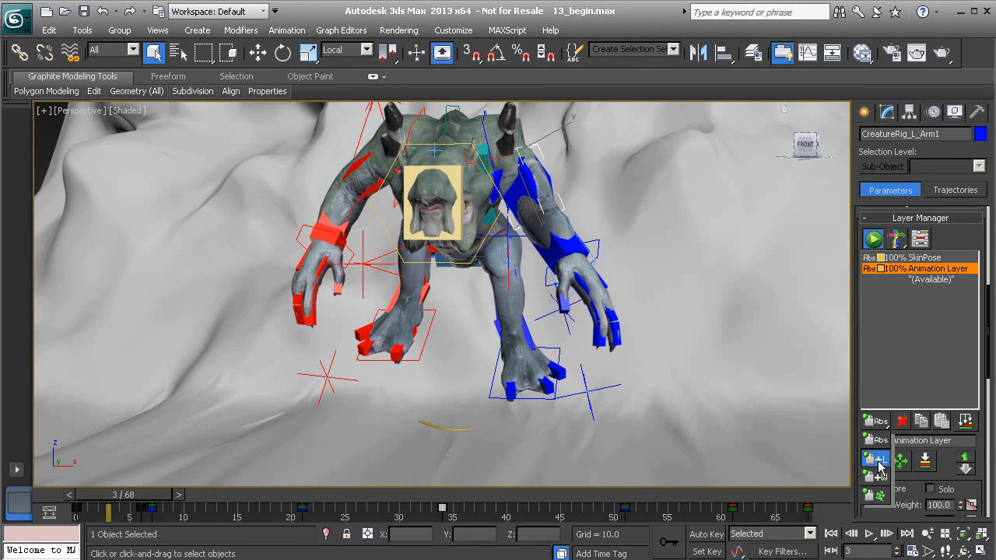
{"action": "left_click_drag", "start_coordinate": [881, 460], "coordinate": [880, 476]}
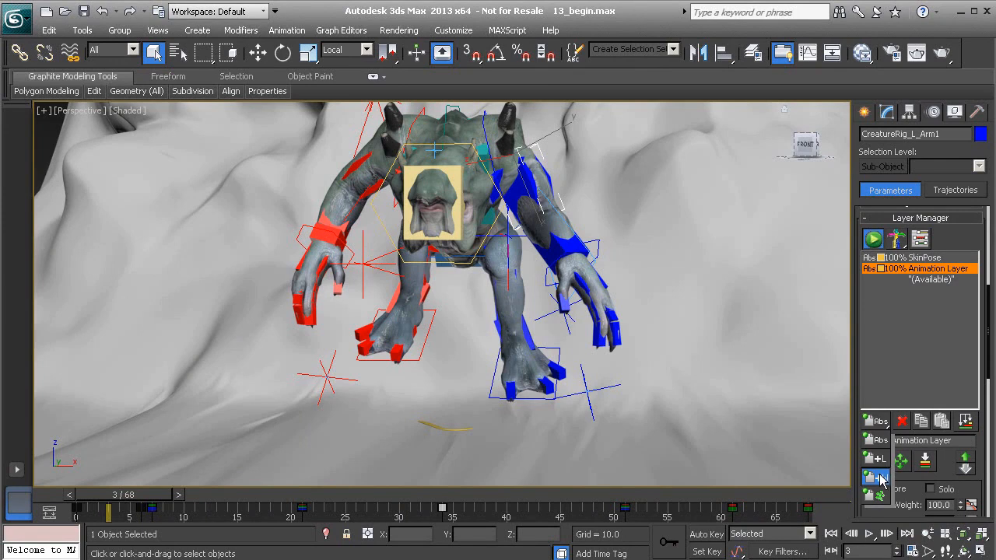
{"action": "left_click_drag", "start_coordinate": [881, 478], "coordinate": [877, 224]}
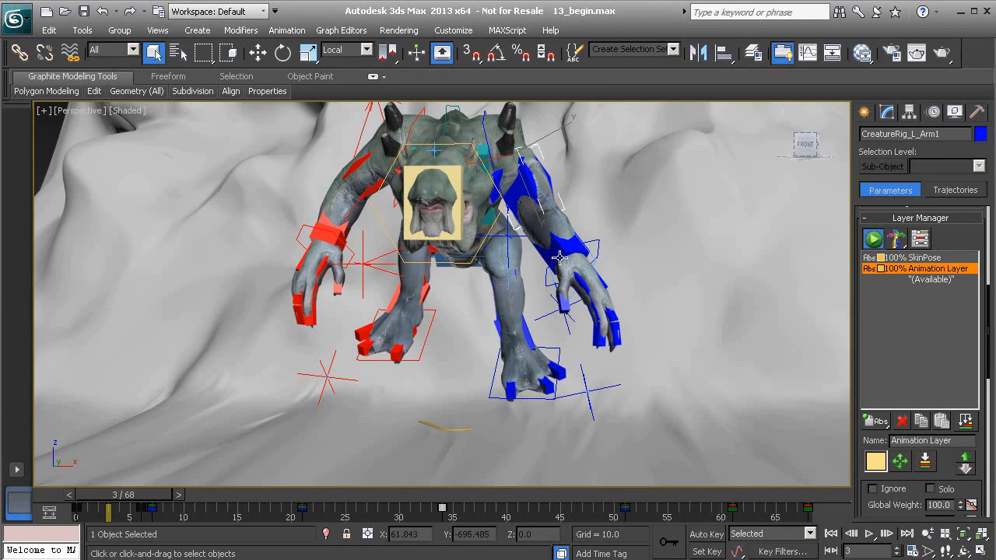
{"action": "mouse_move", "coordinate": [856, 357]}
{"action": "left_mouse_down"}
{"action": "mouse_move", "coordinate": [856, 344]}
{"action": "mouse_move", "coordinate": [855, 355]}
{"action": "left_mouse_up"}
Show the grid and create a box on the ground beside the creature's feet.
{"action": "left_click", "coordinate": [864, 112]}
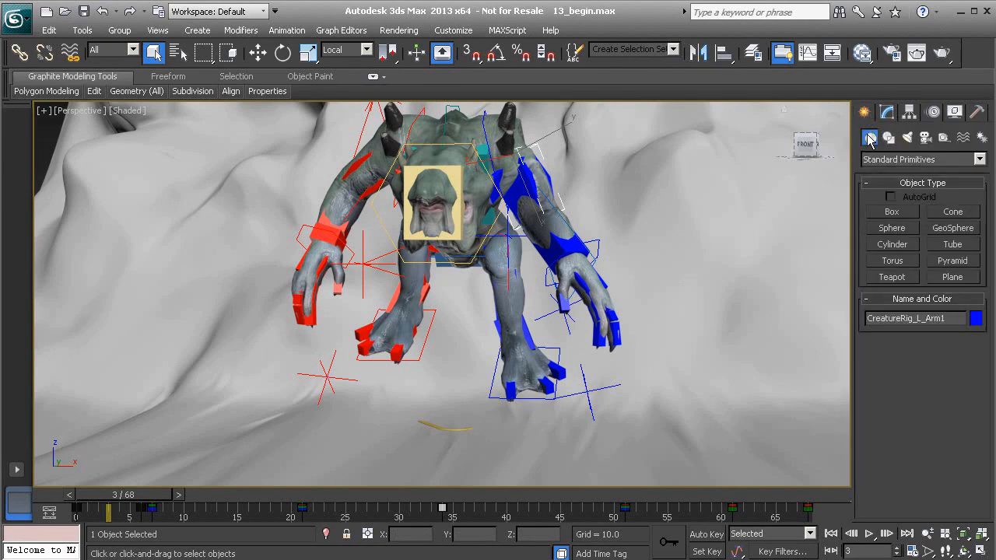
{"action": "left_click", "coordinate": [896, 213]}
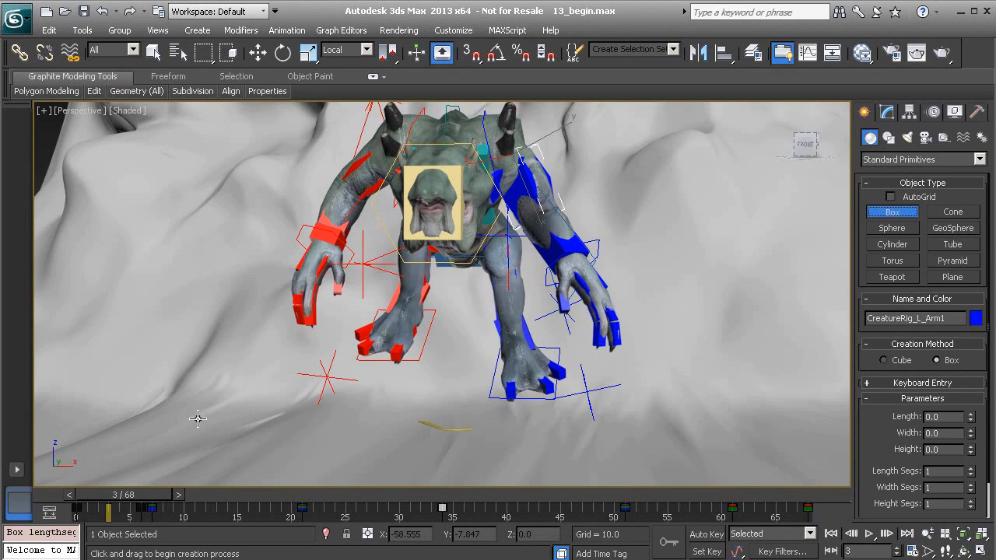
{"action": "key", "text": "g"}
{"action": "left_click_drag", "start_coordinate": [179, 427], "coordinate": [226, 445]}
{"action": "left_click", "coordinate": [225, 386]}
{"action": "right_click", "coordinate": [226, 322]}
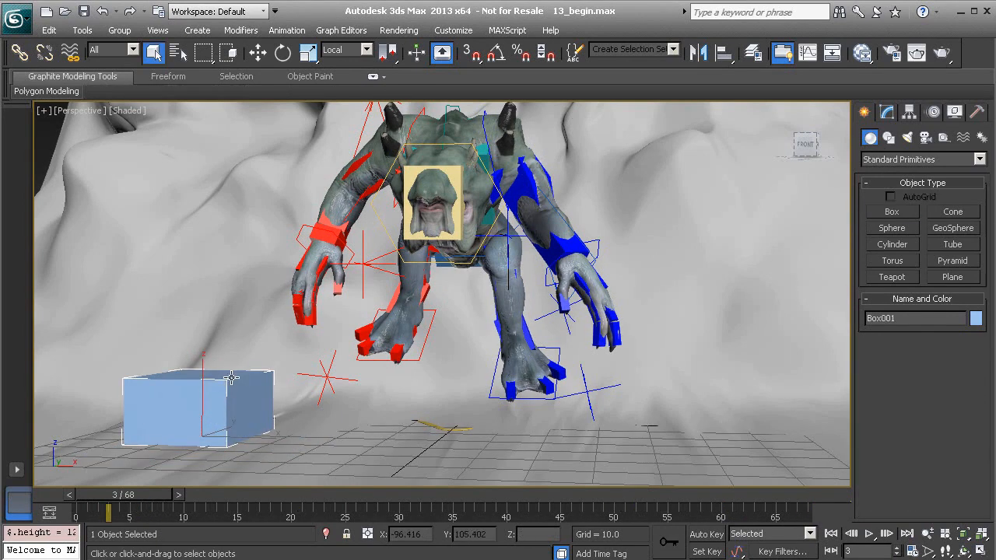
Clone the box once as an independent copy directly above the original.
{"action": "key", "text": "w"}
{"action": "mouse_move", "coordinate": [204, 374]}
{"action": "left_mouse_down", "text": "shift"}
{"action": "mouse_move", "coordinate": [203, 299]}
{"action": "mouse_move", "coordinate": [216, 303]}
{"action": "left_mouse_up", "text": "shift"}
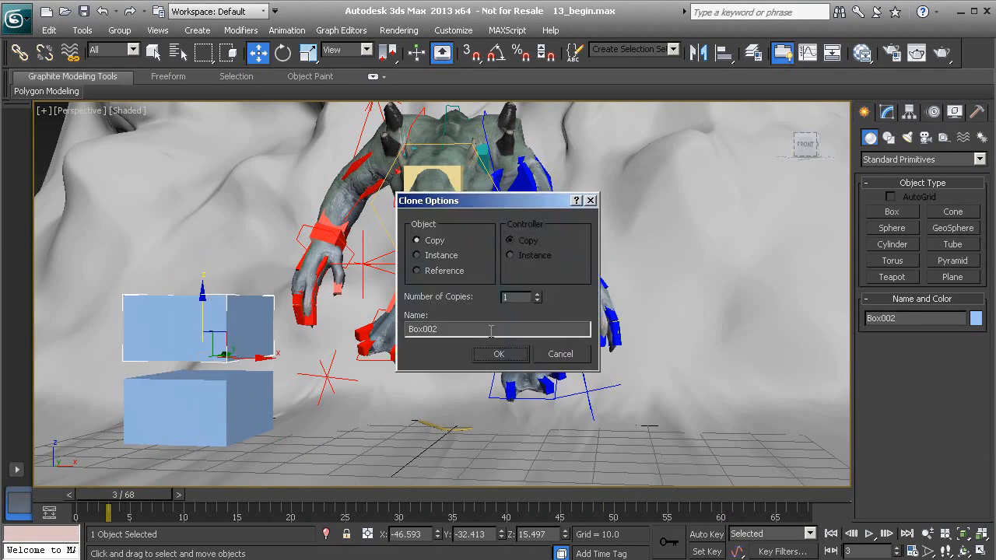
{"action": "left_click", "coordinate": [499, 354]}
Link the lower box to the upper box as its parent, and check each box by selecting it.
{"action": "left_click", "coordinate": [229, 413]}
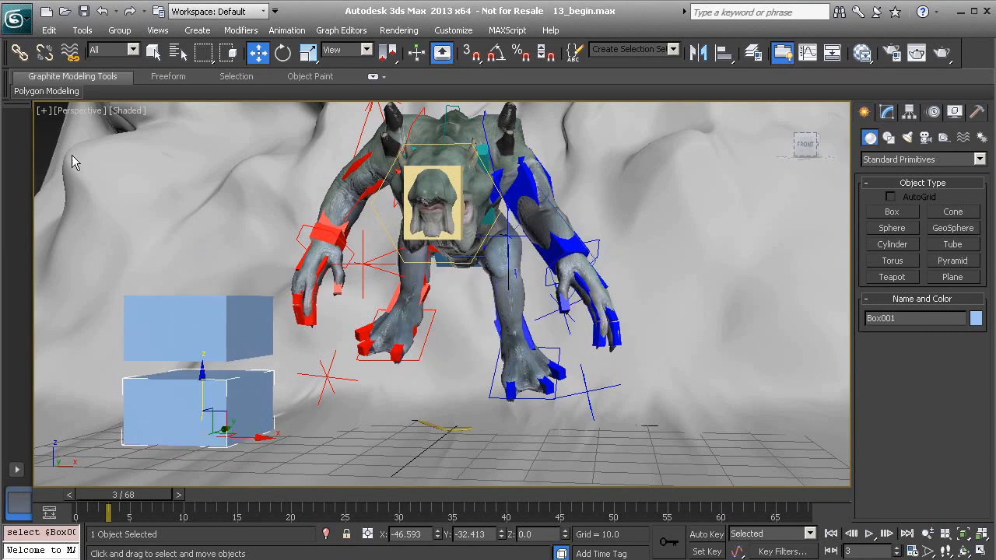
{"action": "left_click", "coordinate": [21, 53]}
{"action": "left_click_drag", "start_coordinate": [189, 410], "coordinate": [168, 308]}
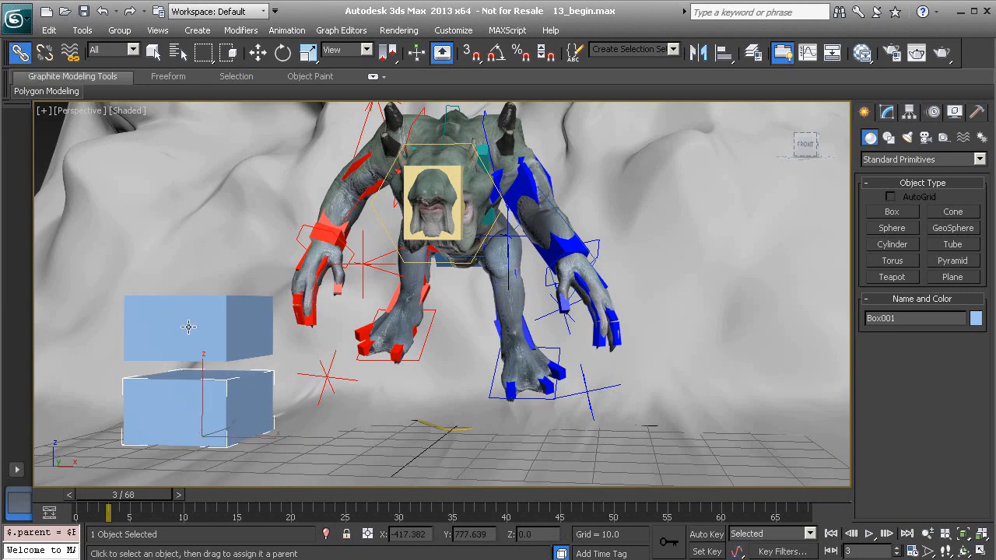
{"action": "left_click", "coordinate": [186, 319]}
{"action": "left_click", "coordinate": [188, 410]}
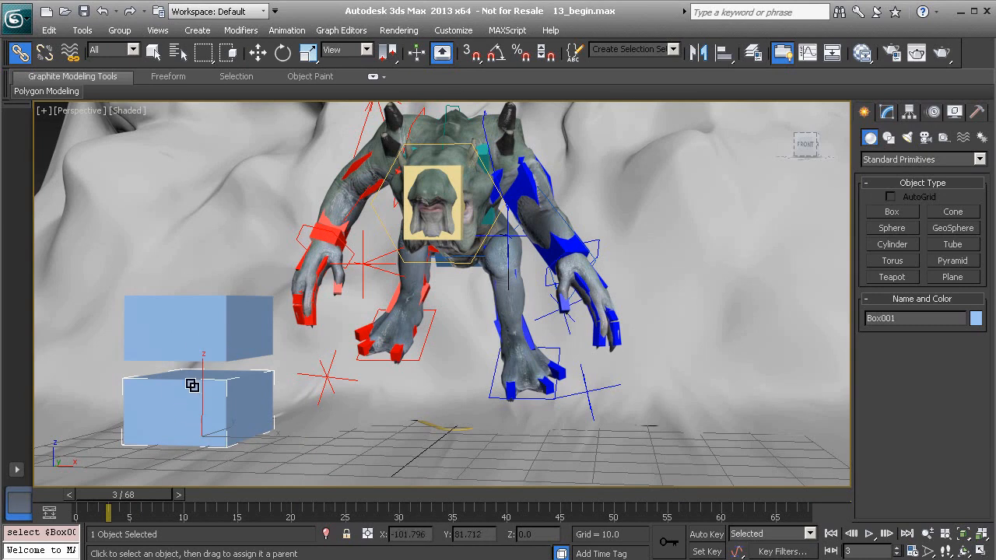
{"action": "left_click", "coordinate": [182, 320]}
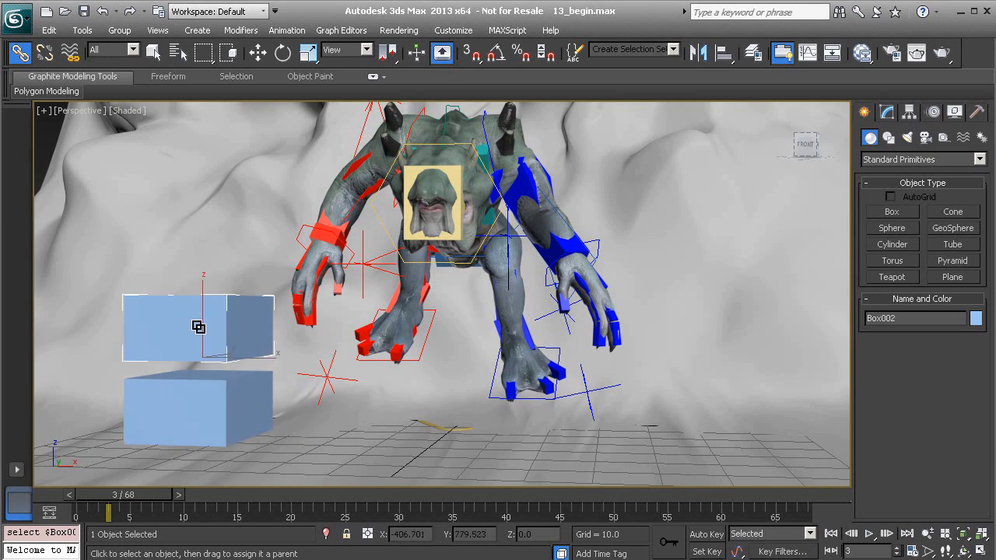
Rotate the upper parent box and the lower child box separately about their local Z axes to compare parent and child motion.
{"action": "key", "text": "e"}
{"action": "left_click_drag", "start_coordinate": [200, 355], "coordinate": [290, 388]}
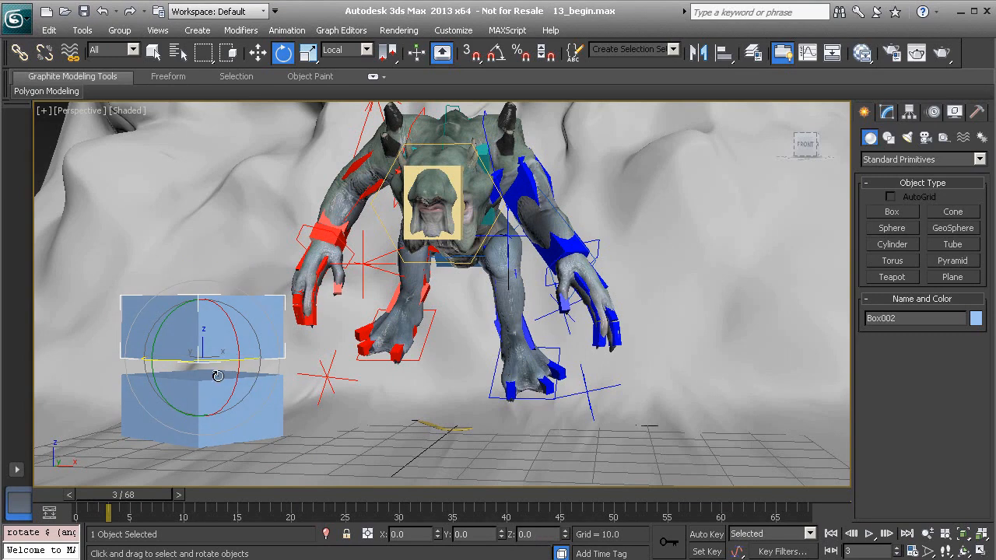
{"action": "left_click", "coordinate": [202, 398]}
{"action": "left_click_drag", "start_coordinate": [196, 445], "coordinate": [338, 417]}
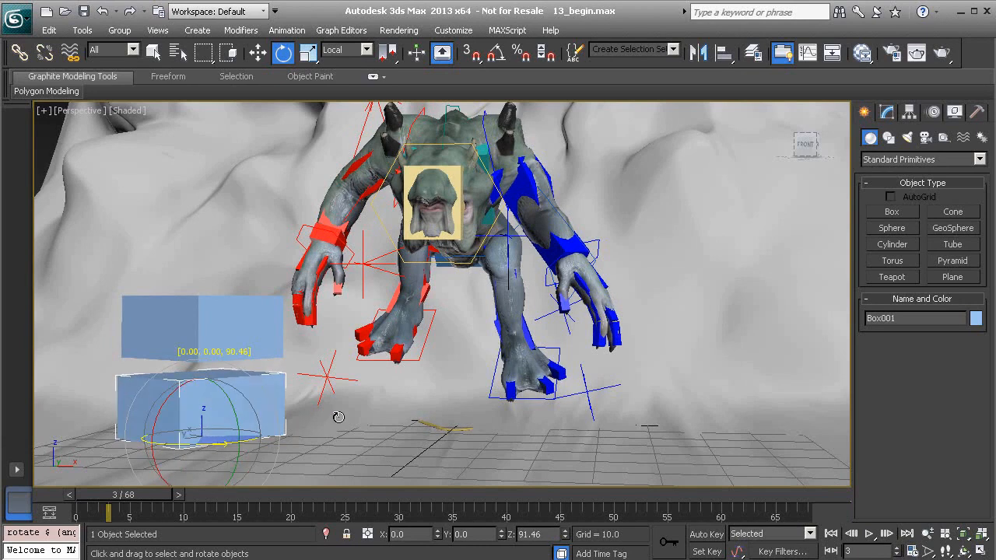
{"action": "left_click", "coordinate": [217, 328]}
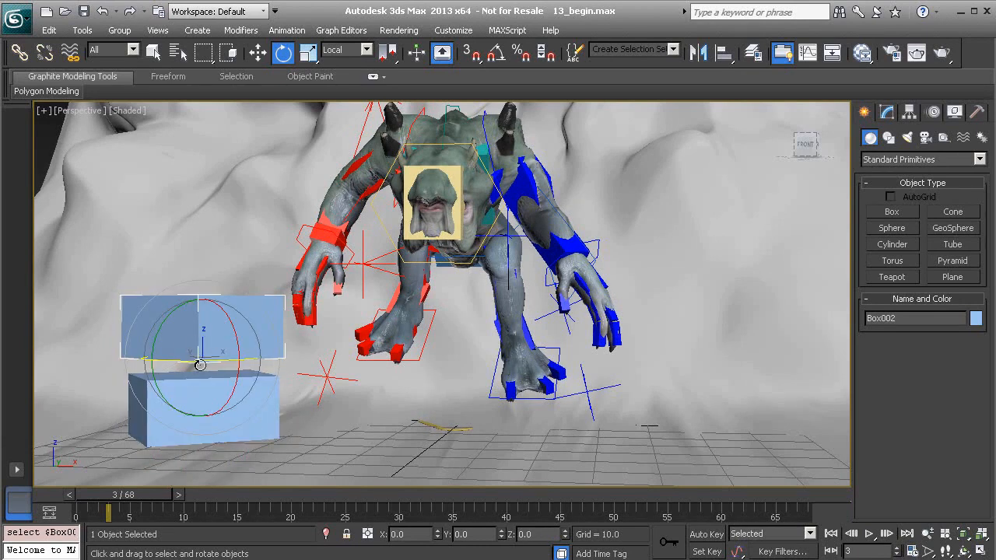
{"action": "left_click_drag", "start_coordinate": [206, 360], "coordinate": [174, 368]}
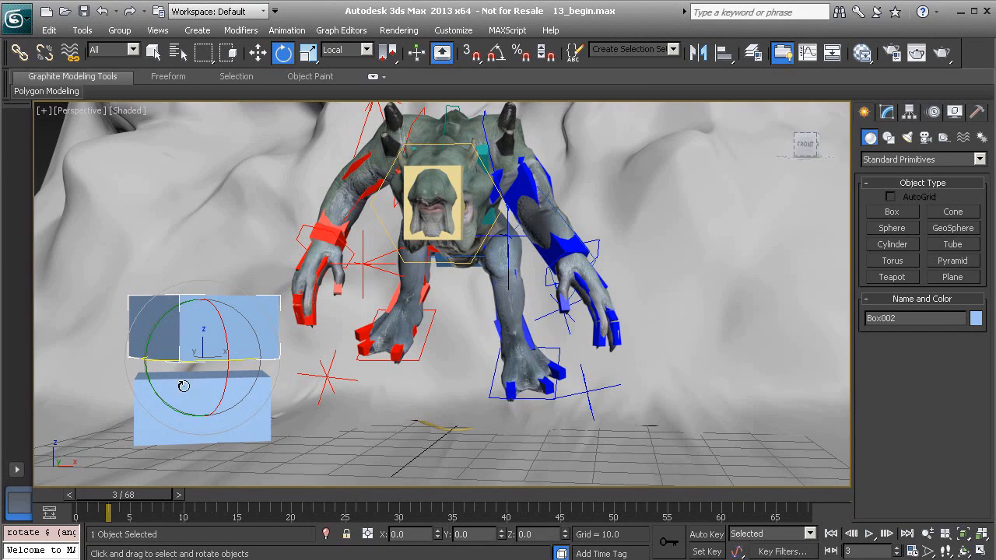
{"action": "left_click", "coordinate": [204, 406]}
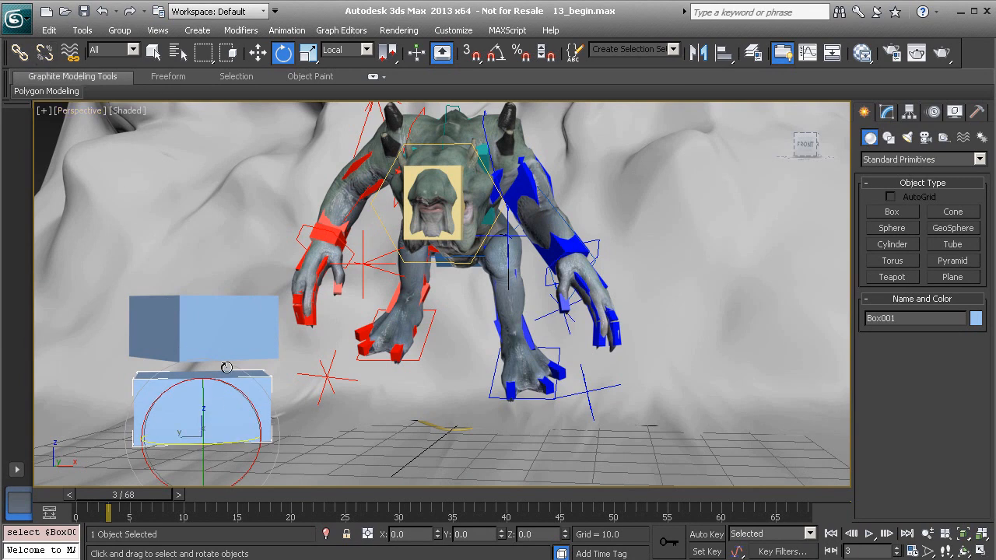
{"action": "left_click", "coordinate": [201, 344]}
{"action": "left_click_drag", "start_coordinate": [210, 365], "coordinate": [169, 354]}
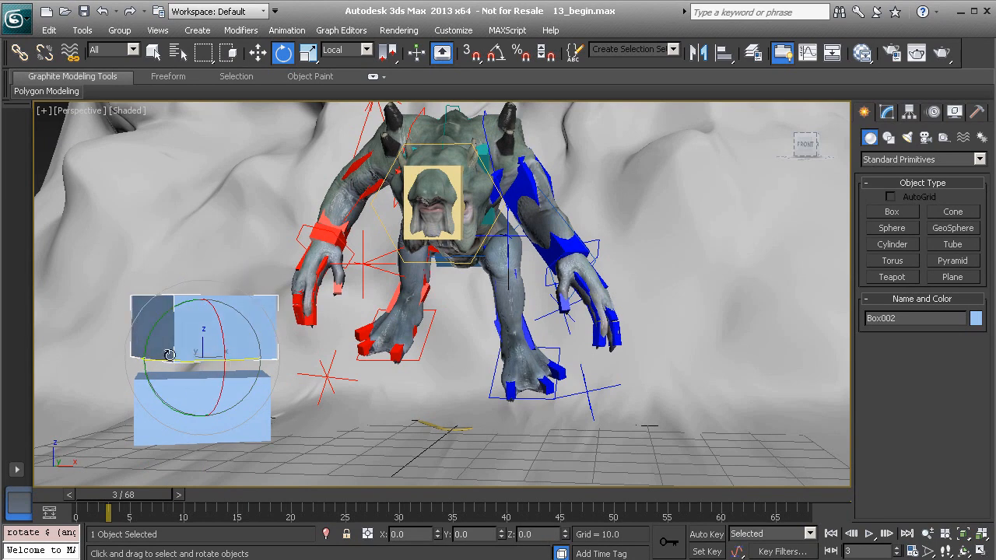
Delete both linked demonstration boxes.
{"action": "left_click", "coordinate": [206, 386]}
{"action": "left_click", "coordinate": [203, 325], "text": "ctrl"}
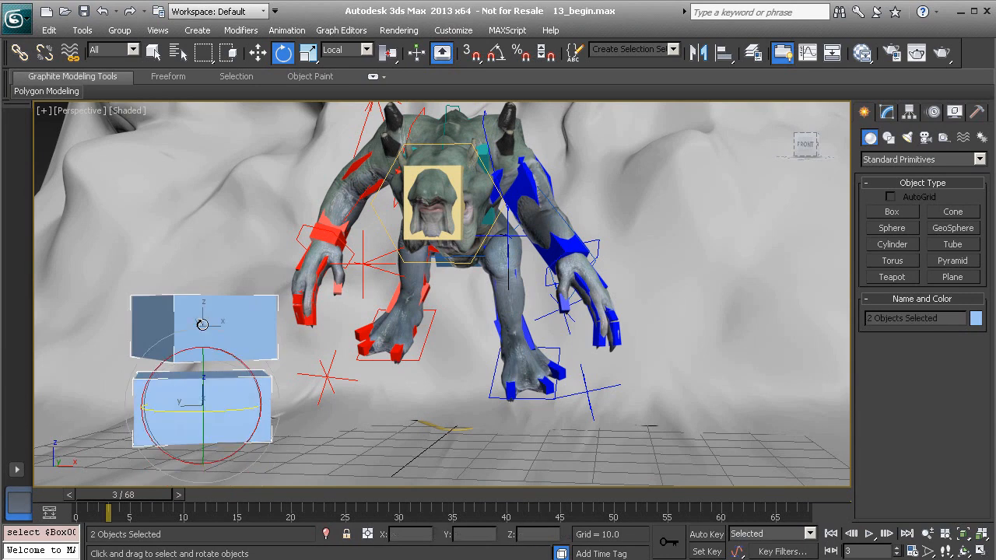
{"action": "key", "text": "Delete"}
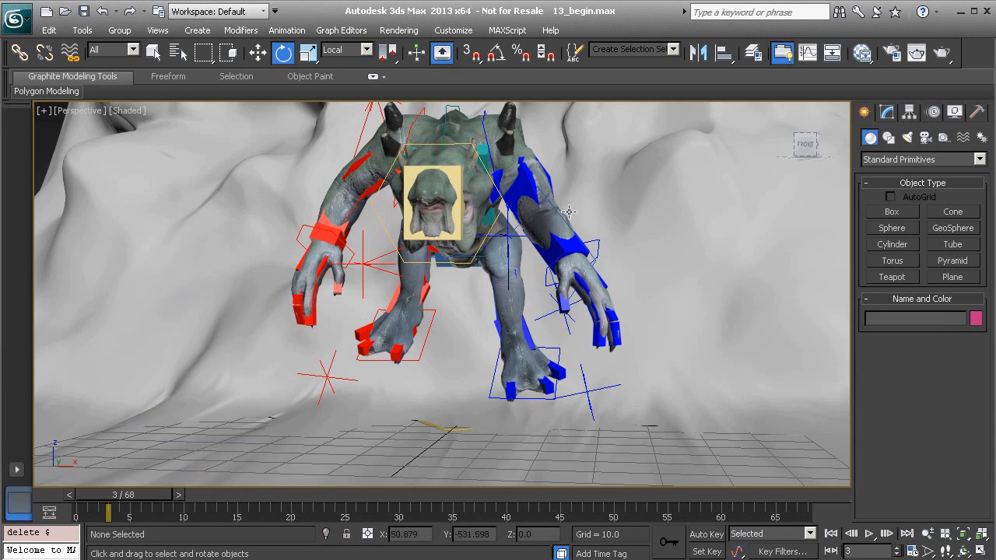
Add an Adjustment World layer below the Animation Layer, with the creature's left upper arm selected.
{"action": "left_click", "coordinate": [529, 191]}
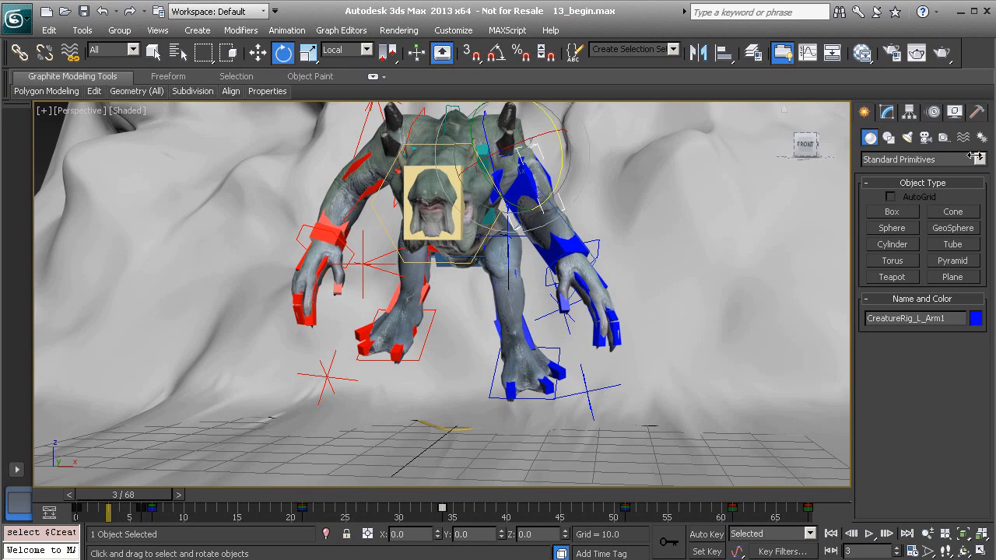
{"action": "left_click", "coordinate": [933, 112]}
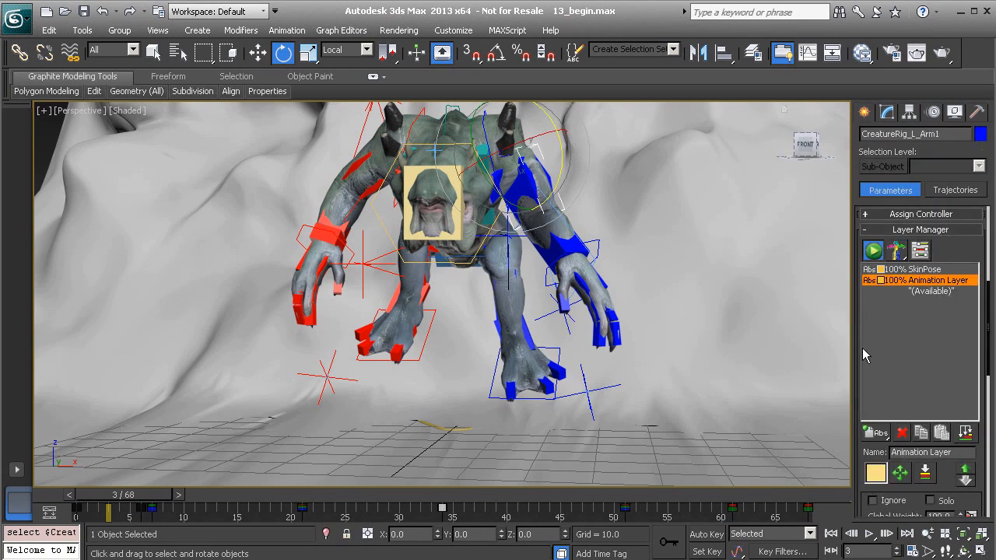
{"action": "mouse_move", "coordinate": [860, 350]}
{"action": "left_mouse_down"}
{"action": "mouse_move", "coordinate": [863, 262]}
{"action": "mouse_move", "coordinate": [862, 347]}
{"action": "left_mouse_up"}
{"action": "left_click", "coordinate": [882, 435]}
{"action": "left_click_drag", "start_coordinate": [881, 434], "coordinate": [882, 487]}
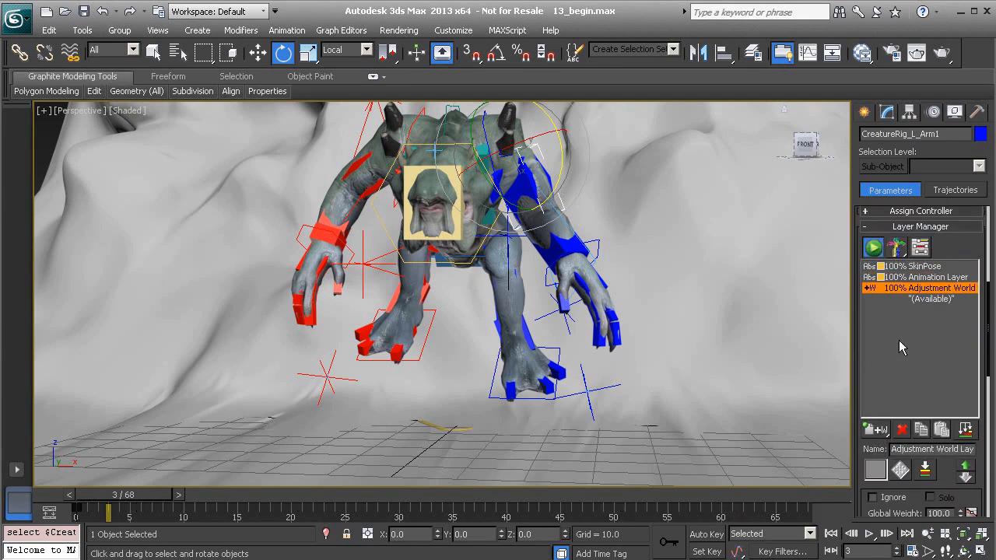
Go to frame 21 and open the left upper arm's tracks in a resized Curve Editor window.
{"action": "left_click_drag", "start_coordinate": [129, 498], "coordinate": [302, 498]}
{"action": "key", "text": "e"}
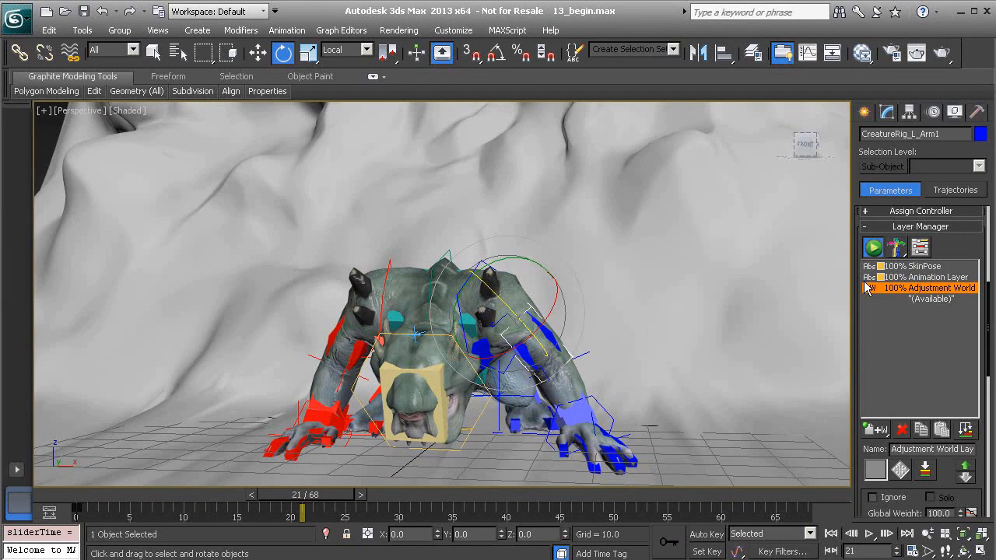
{"action": "right_click", "coordinate": [524, 194]}
{"action": "left_click", "coordinate": [595, 297]}
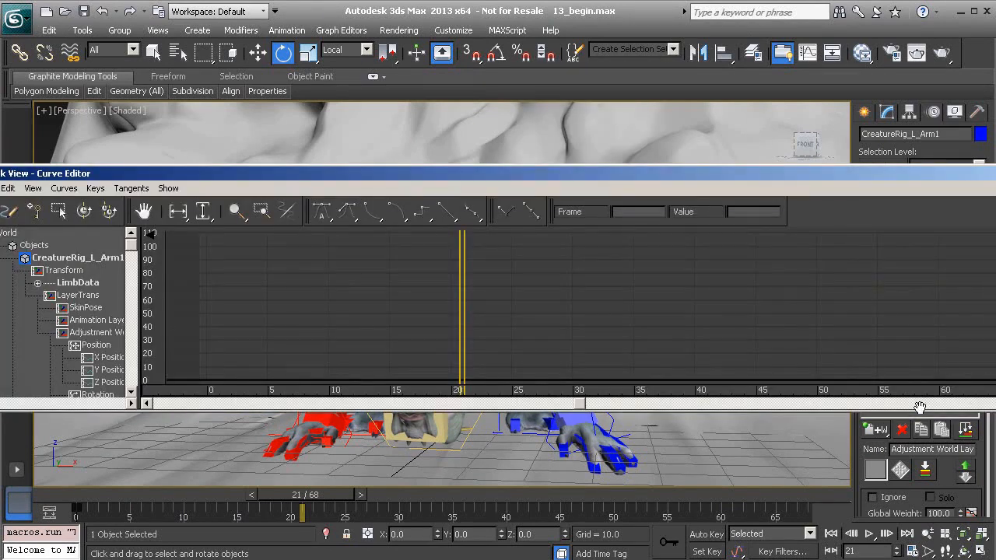
{"action": "left_click_drag", "start_coordinate": [994, 412], "coordinate": [568, 466]}
{"action": "left_click_drag", "start_coordinate": [400, 174], "coordinate": [528, 96]}
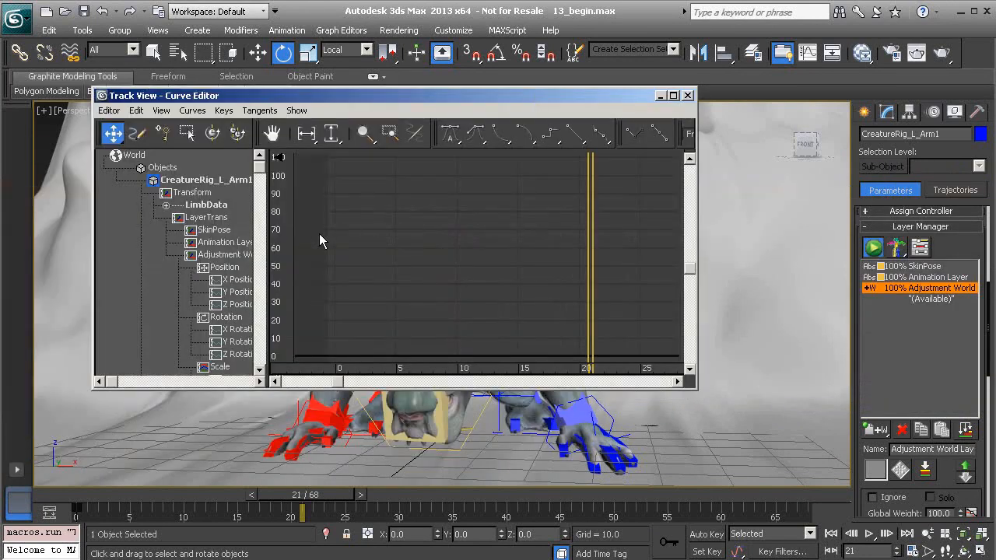
Examine the X, Y and Z position and rotation curves of the Adjustment World layer, and close the Curve Editor.
{"action": "left_click", "coordinate": [238, 280]}
{"action": "left_click", "coordinate": [237, 292]}
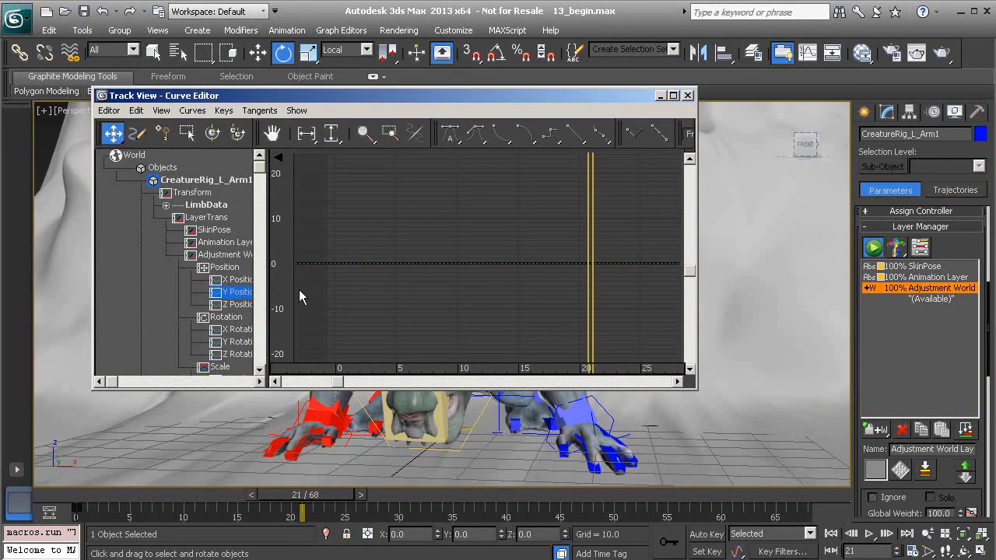
{"action": "left_click", "coordinate": [237, 304]}
{"action": "left_click", "coordinate": [237, 329]}
{"action": "left_click", "coordinate": [238, 341]}
{"action": "left_click", "coordinate": [240, 353]}
{"action": "left_click", "coordinate": [240, 342]}
{"action": "left_click", "coordinate": [238, 329]}
{"action": "left_click", "coordinate": [238, 304]}
{"action": "left_click", "coordinate": [238, 292]}
{"action": "left_click", "coordinate": [238, 280]}
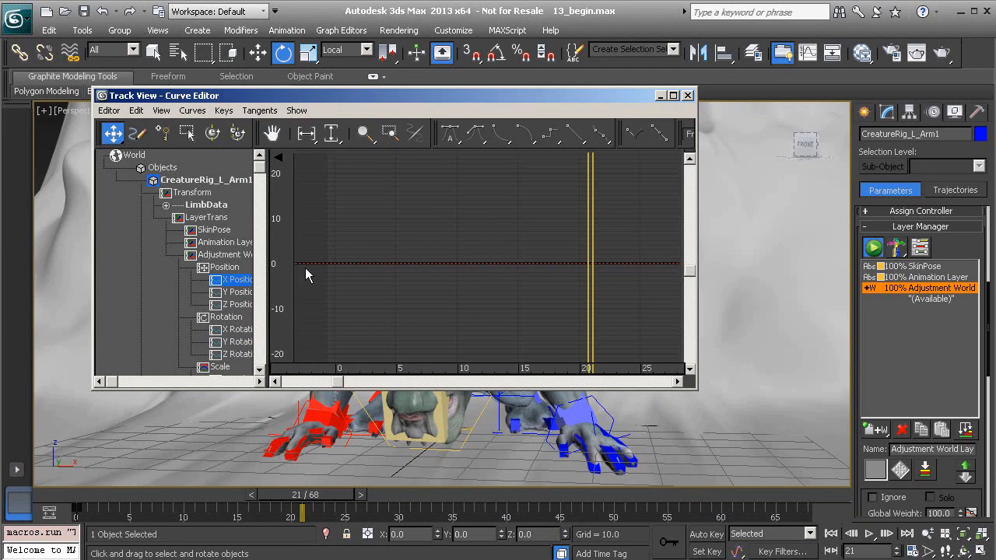
{"action": "left_click", "coordinate": [238, 292]}
{"action": "left_click", "coordinate": [238, 305]}
{"action": "left_click", "coordinate": [237, 329]}
{"action": "left_click", "coordinate": [238, 341]}
{"action": "left_click", "coordinate": [239, 354]}
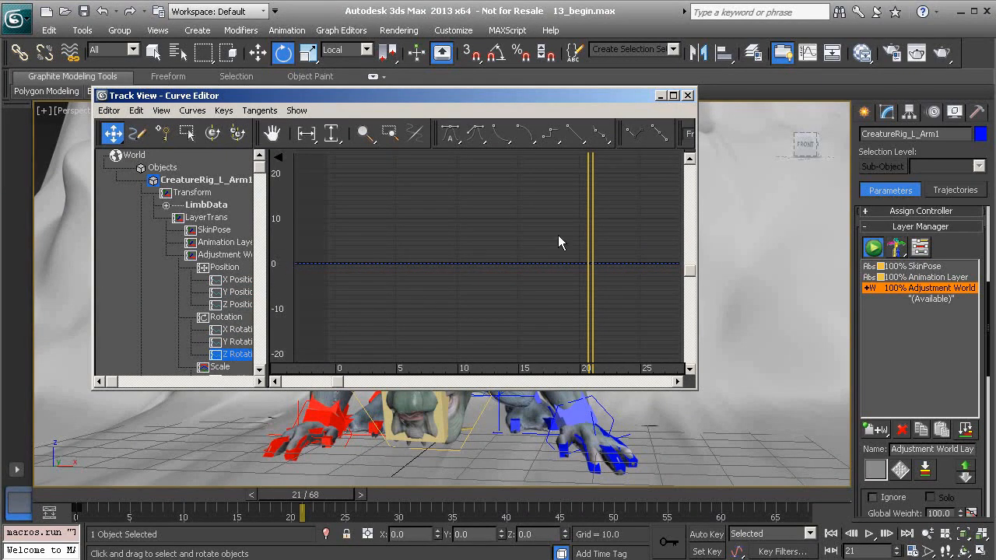
{"action": "left_click", "coordinate": [688, 94]}
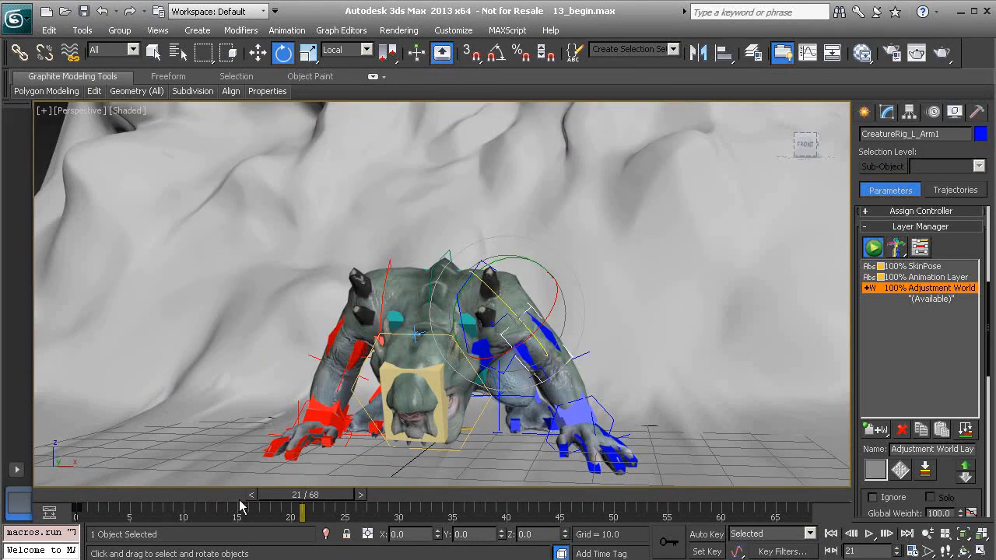
Return to frame 0, bring the creature's left arm into view, and turn on Auto Key.
{"action": "left_click_drag", "start_coordinate": [339, 499], "coordinate": [89, 494]}
{"action": "key", "text": "e"}
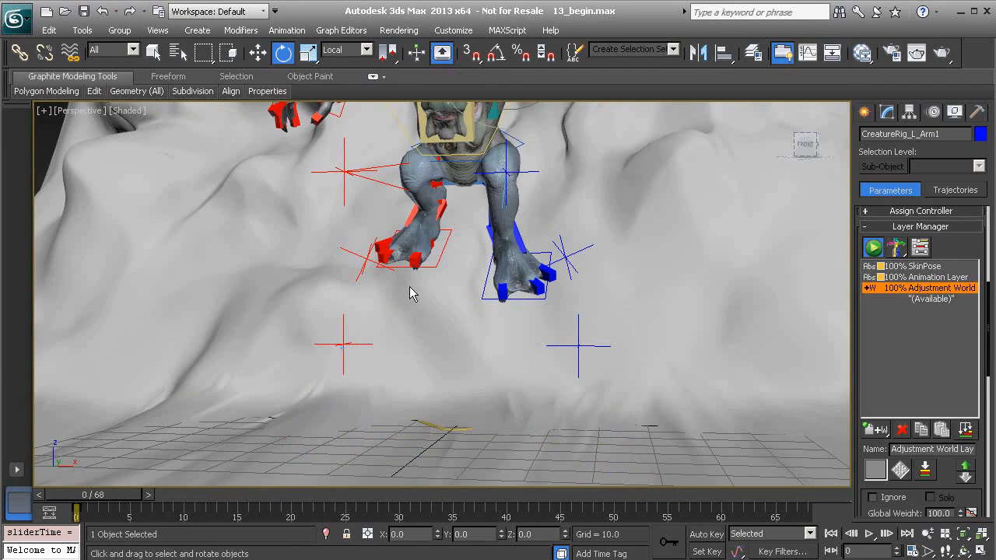
{"action": "middle_click_drag", "start_coordinate": [451, 235], "coordinate": [344, 366]}
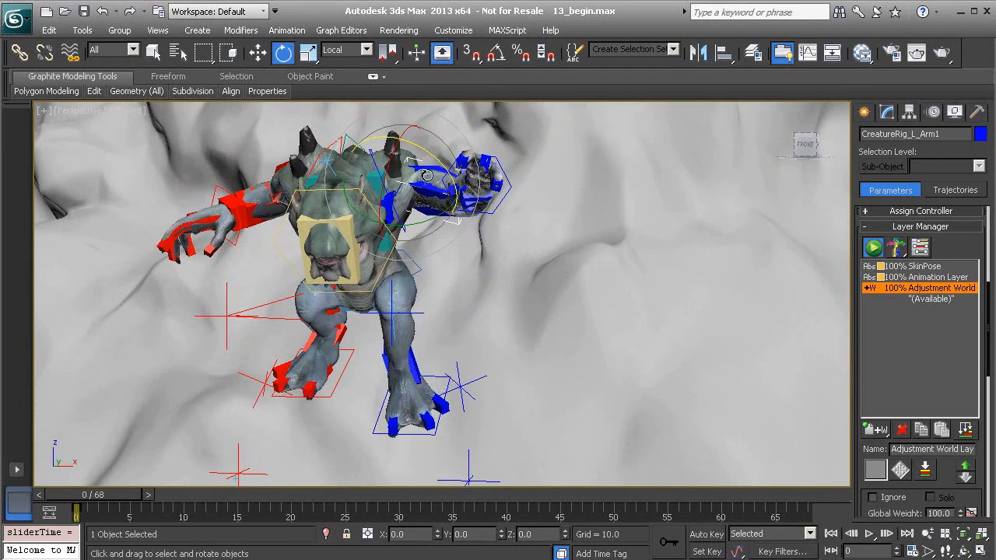
{"action": "middle_click_drag", "start_coordinate": [443, 205], "coordinate": [447, 207], "text": "alt"}
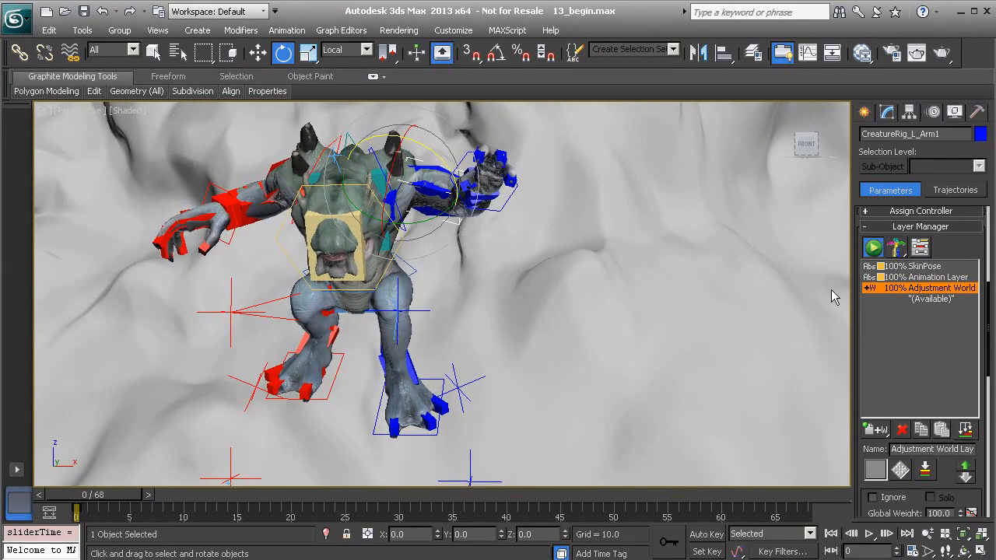
{"action": "left_click", "coordinate": [706, 534]}
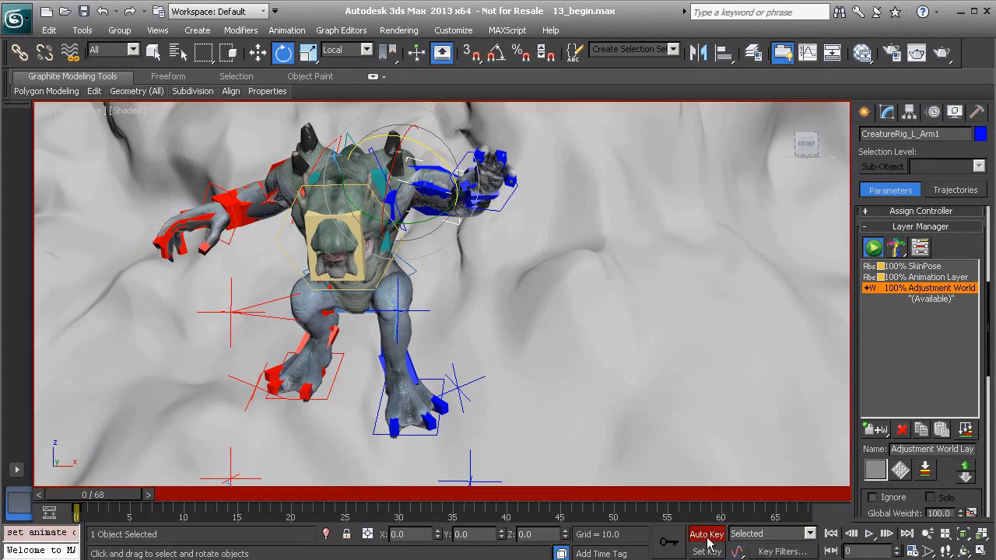
Rotate the creature's left palm at frame 0 and set a key for it at frame 6.
{"action": "left_click", "coordinate": [506, 202]}
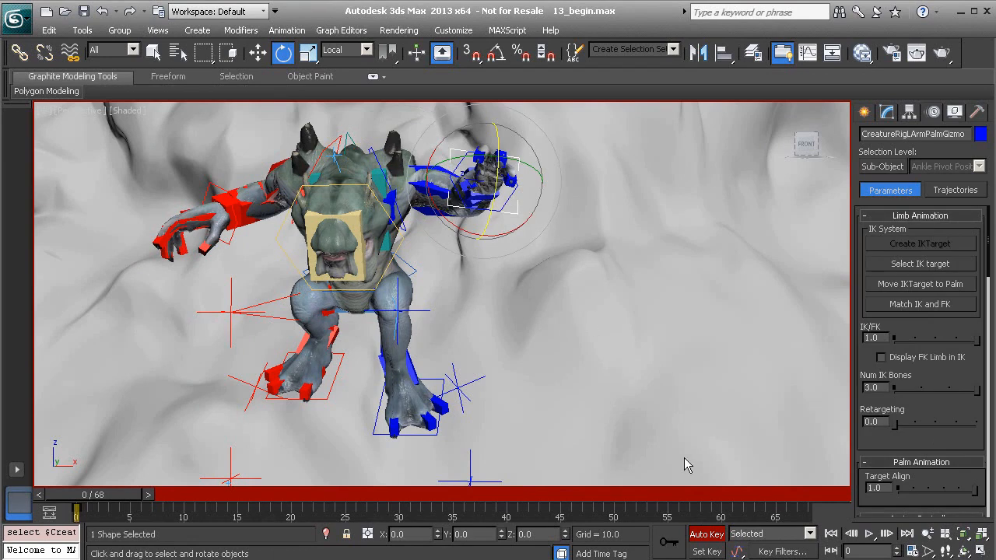
{"action": "left_click_drag", "start_coordinate": [474, 233], "coordinate": [450, 242]}
{"action": "left_click_drag", "start_coordinate": [124, 502], "coordinate": [182, 506]}
{"action": "middle_click_drag", "start_coordinate": [364, 475], "coordinate": [344, 269]}
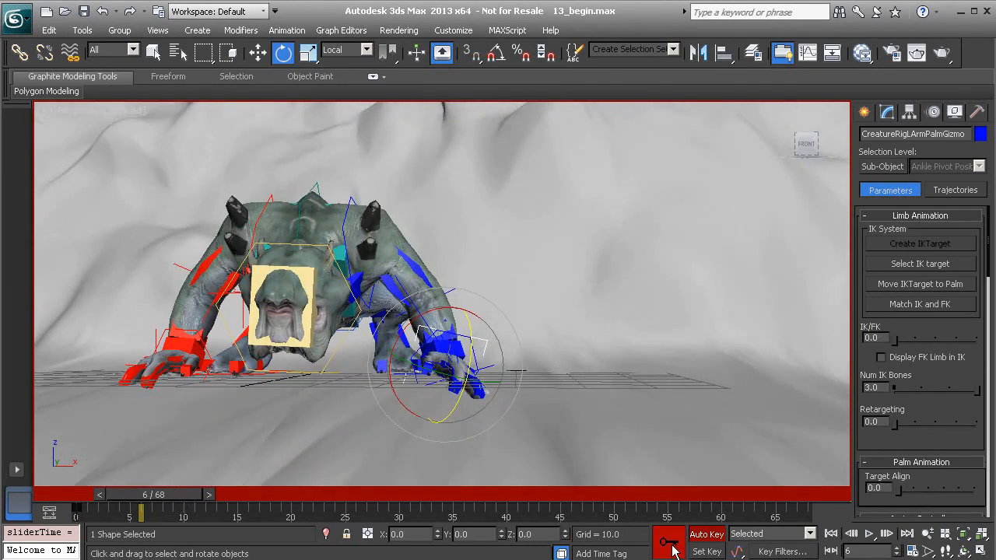
Key the left arm's IK/FK value at 0.0 on frame 6 and 1.0 on frame 0, and go to frame 2.
{"action": "left_click", "coordinate": [416, 272]}
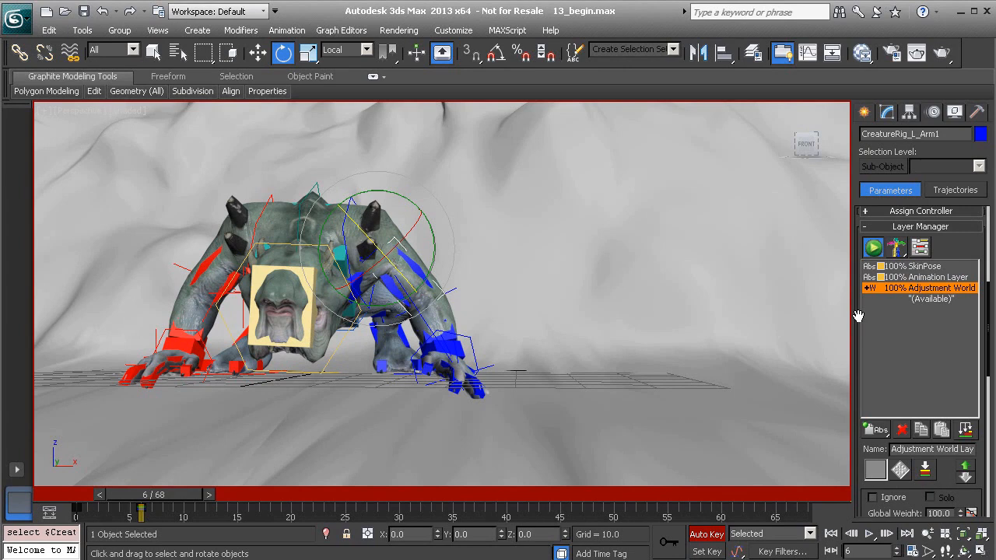
{"action": "scroll", "coordinate": [858, 311], "scroll_direction": "up", "scroll_amount": 5}
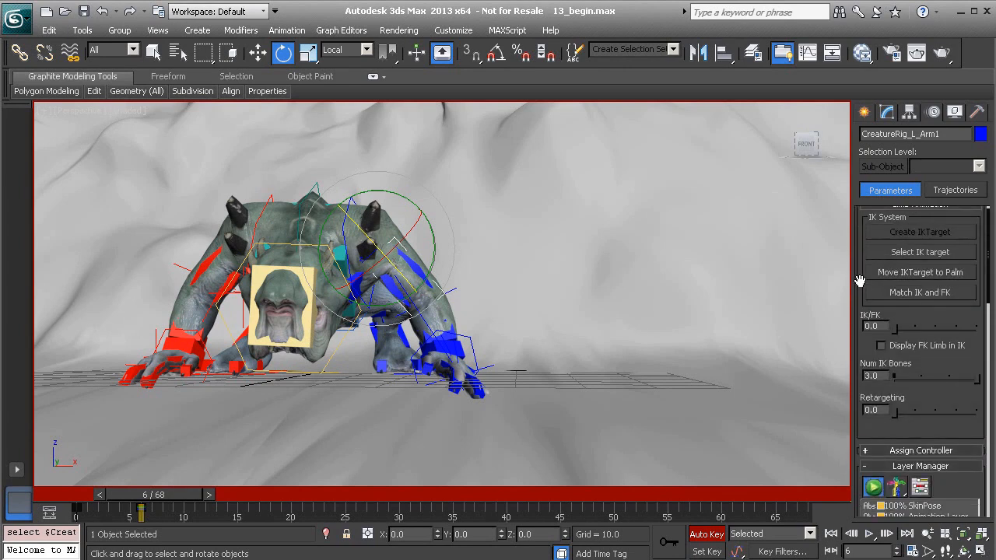
{"action": "scroll", "coordinate": [859, 280], "scroll_direction": "up", "scroll_amount": 1}
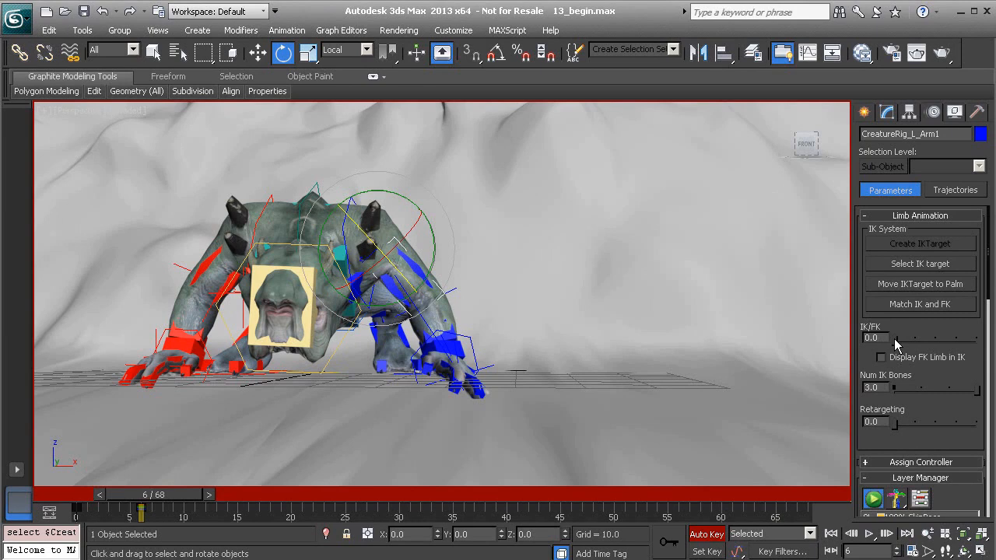
{"action": "mouse_move", "coordinate": [895, 340]}
{"action": "left_mouse_down"}
{"action": "mouse_move", "coordinate": [903, 340]}
{"action": "mouse_move", "coordinate": [885, 342]}
{"action": "left_mouse_up"}
{"action": "left_click_drag", "start_coordinate": [167, 494], "coordinate": [63, 504]}
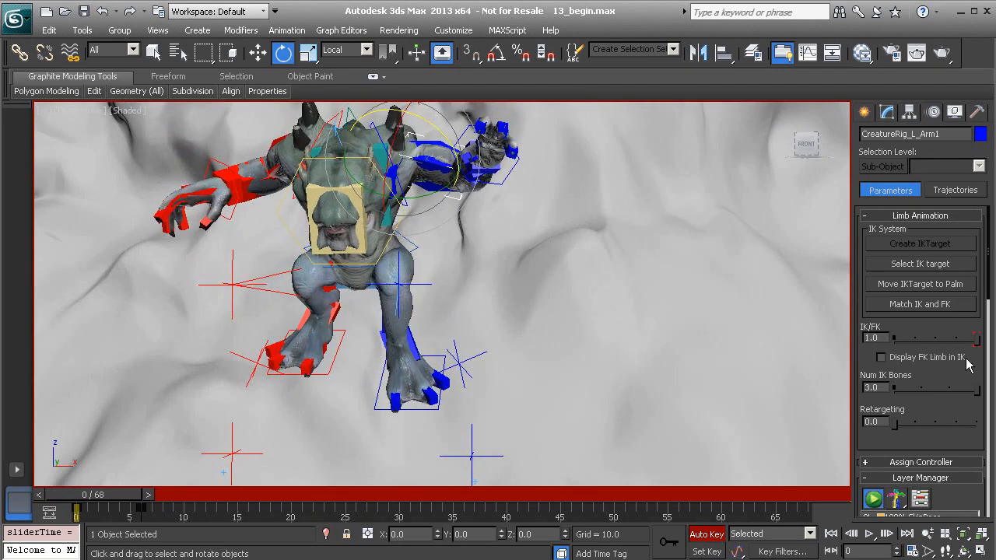
{"action": "mouse_move", "coordinate": [980, 337]}
{"action": "left_mouse_down"}
{"action": "mouse_move", "coordinate": [962, 337]}
{"action": "mouse_move", "coordinate": [982, 338]}
{"action": "left_mouse_up"}
{"action": "left_click_drag", "start_coordinate": [108, 496], "coordinate": [125, 509]}
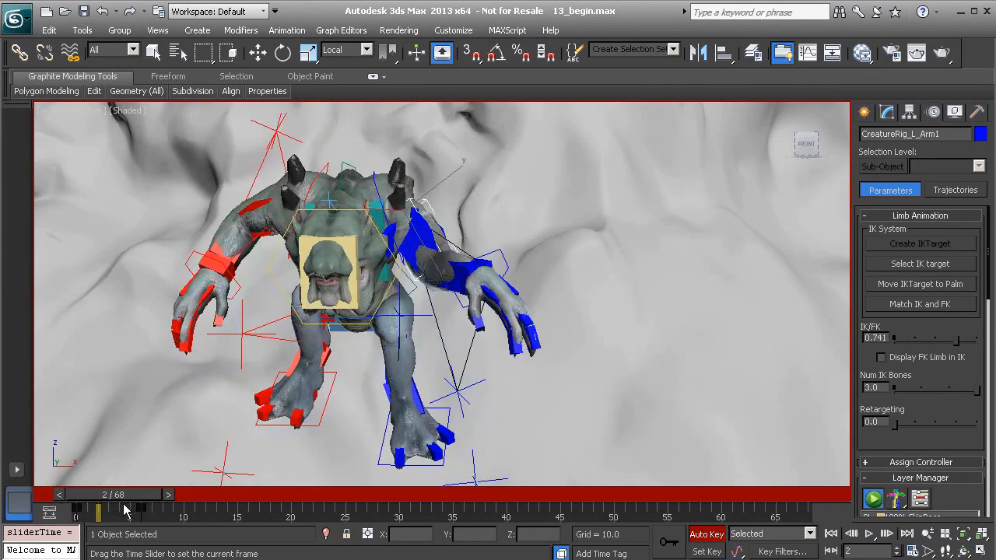
Try rotating the left upper arm at frame 2, undo the rotation, and inspect the arm's IK target.
{"action": "key", "text": "e"}
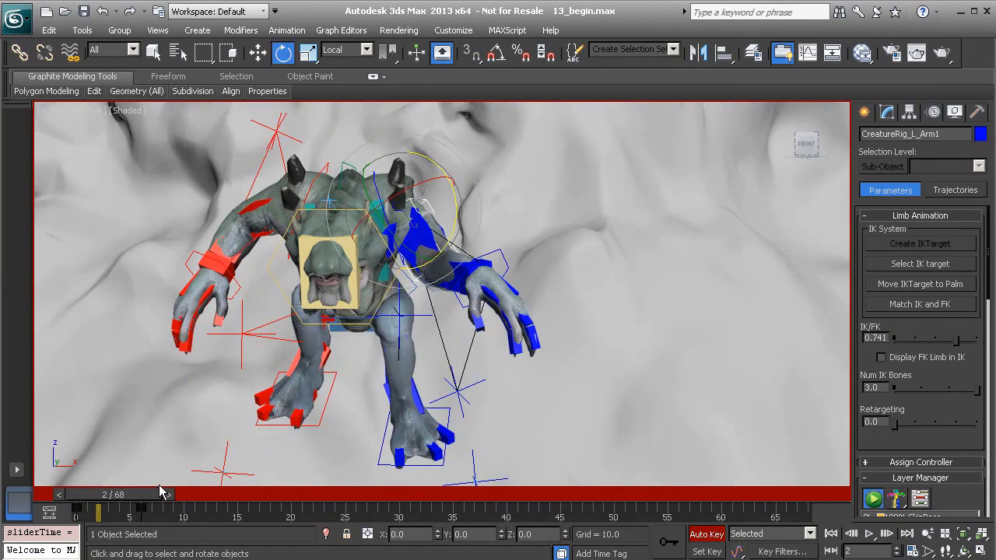
{"action": "left_click_drag", "start_coordinate": [458, 226], "coordinate": [367, 201]}
{"action": "key", "text": "ctrl+z"}
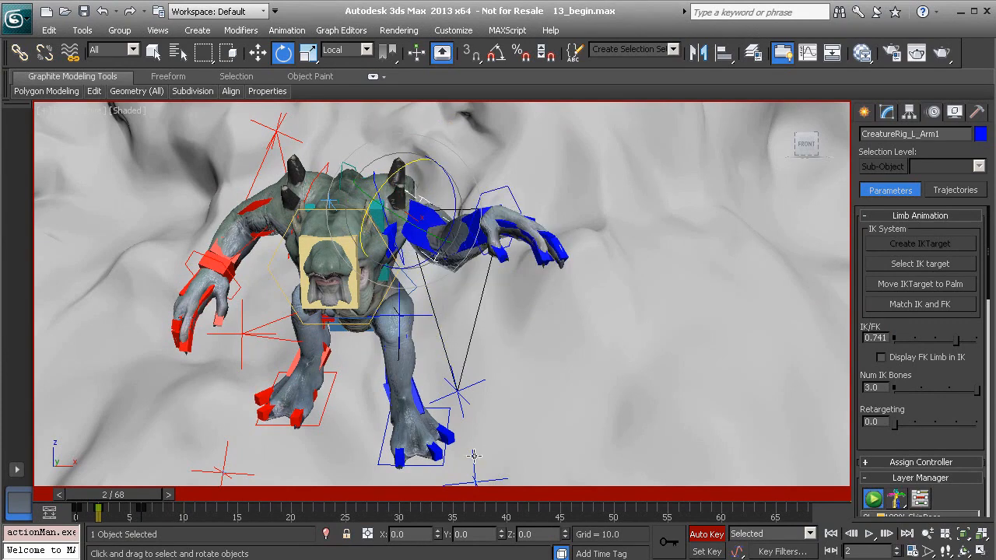
{"action": "left_click", "coordinate": [474, 461]}
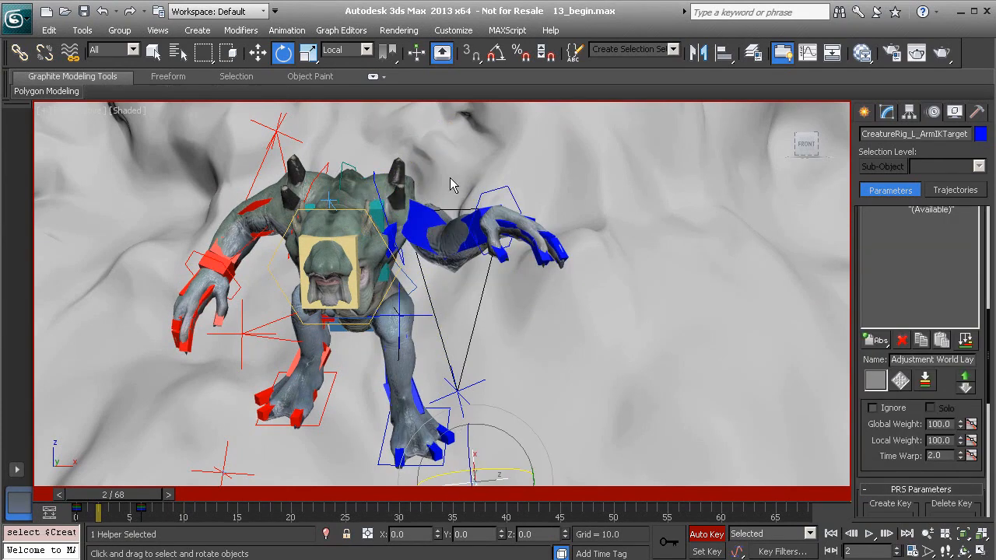
Set the left arm's IK/FK to 1.0 at frame 2 and rotate the upper arm into an adjusted pose.
{"action": "left_click", "coordinate": [419, 209]}
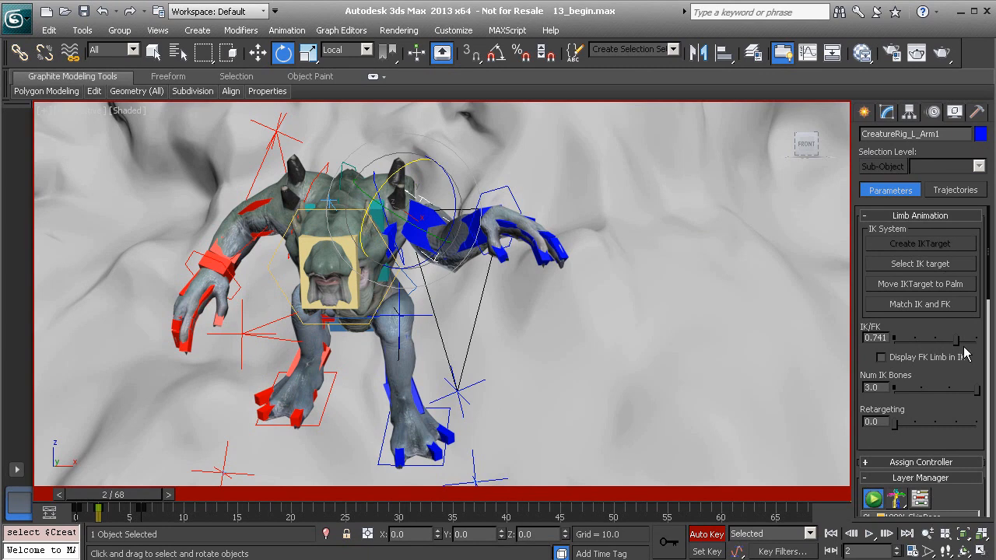
{"action": "left_click_drag", "start_coordinate": [958, 340], "coordinate": [977, 341]}
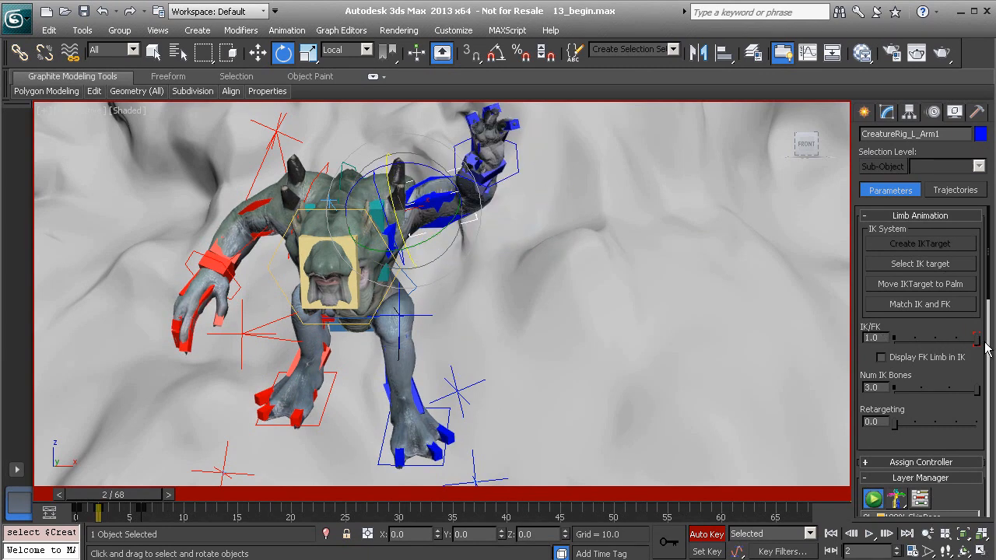
{"action": "left_click_drag", "start_coordinate": [401, 217], "coordinate": [396, 274]}
Play back the adjusted arm animation, and review the early frames with the whole creature in view.
{"action": "left_click_drag", "start_coordinate": [131, 493], "coordinate": [174, 497]}
{"action": "key", "text": "e"}
{"action": "middle_click_drag", "start_coordinate": [420, 324], "coordinate": [380, 333]}
{"action": "scroll", "coordinate": [399, 263], "scroll_direction": "down", "scroll_amount": 3}
{"action": "left_click_drag", "start_coordinate": [199, 498], "coordinate": [92, 495]}
{"action": "left_click", "coordinate": [869, 534]}
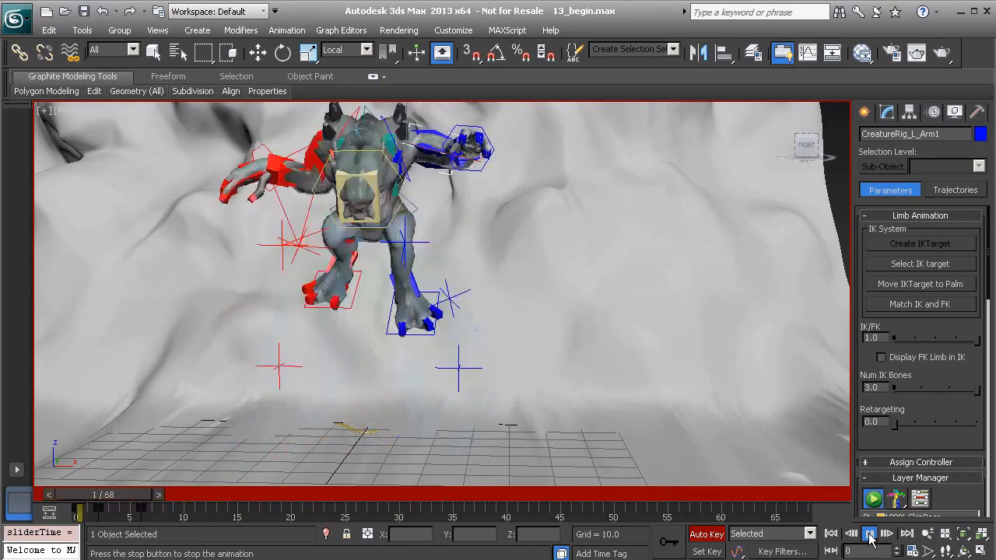
{"action": "left_click", "coordinate": [869, 540]}
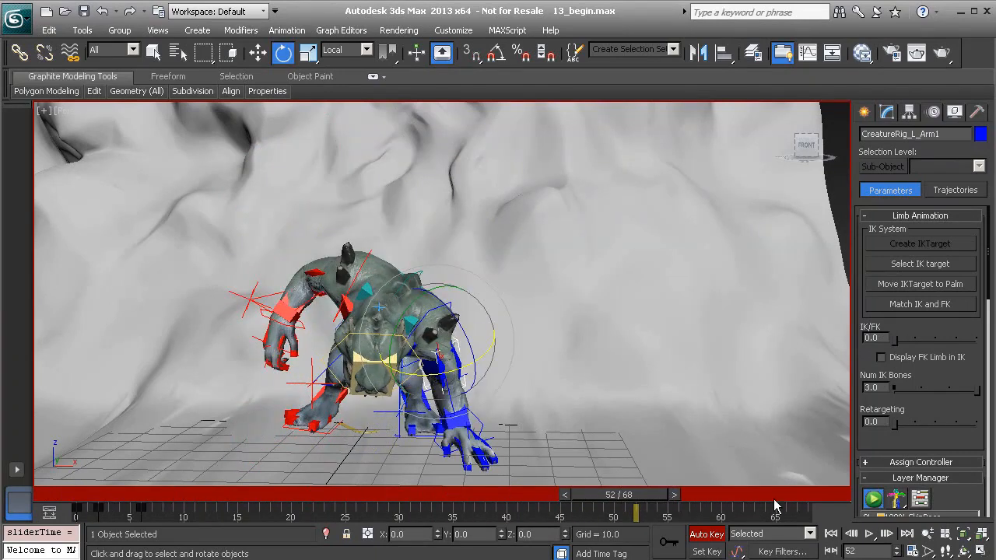
{"action": "left_click_drag", "start_coordinate": [98, 498], "coordinate": [212, 495]}
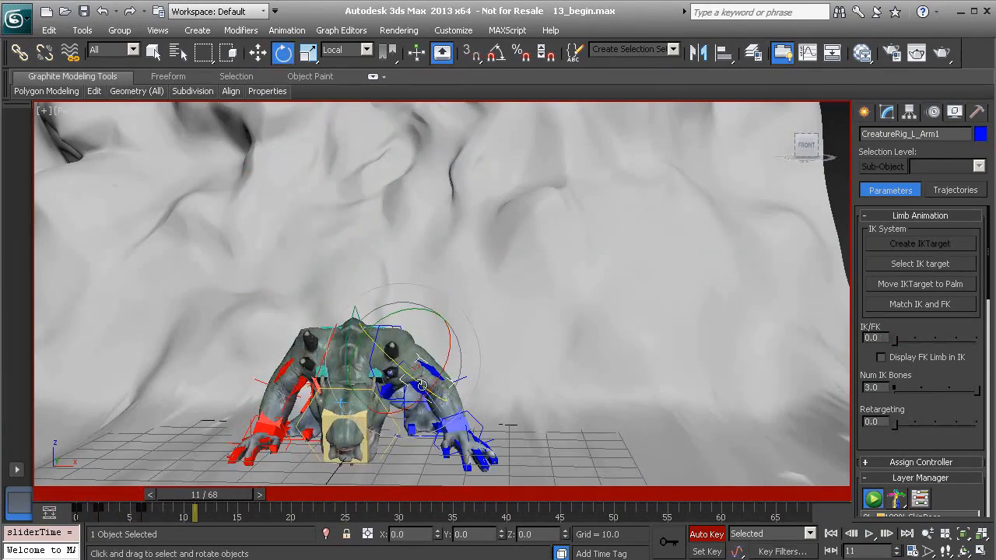
{"action": "left_click_drag", "start_coordinate": [204, 499], "coordinate": [113, 501]}
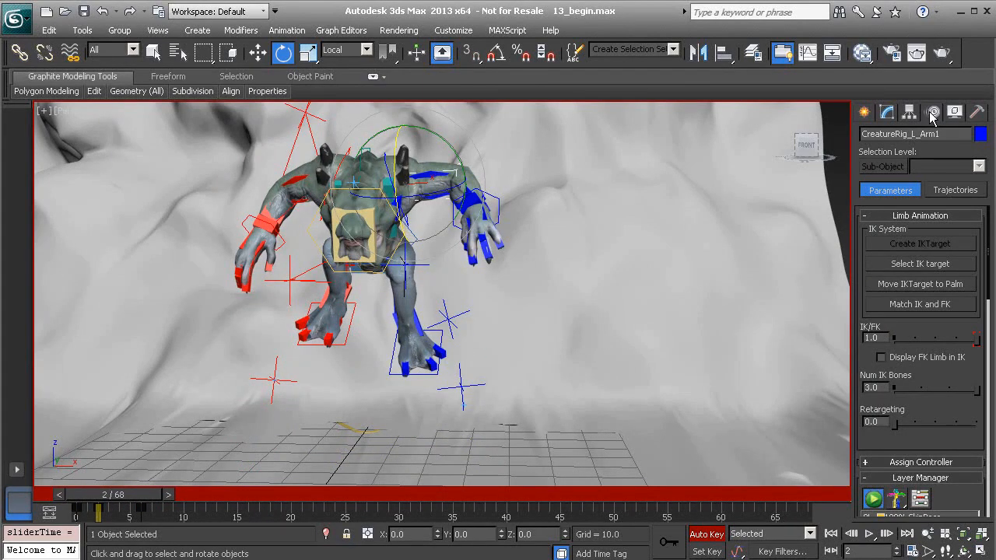
Try changing the Adjustment World layer's Global Weight at frame 2, and undo the change.
{"action": "scroll", "coordinate": [856, 307], "scroll_direction": "down", "scroll_amount": 5}
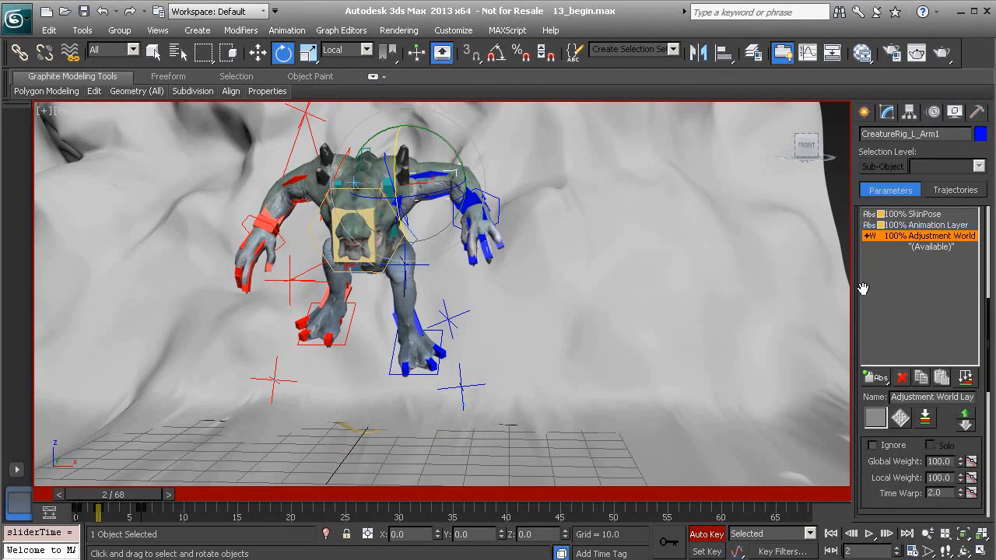
{"action": "left_click_drag", "start_coordinate": [858, 290], "coordinate": [855, 331]}
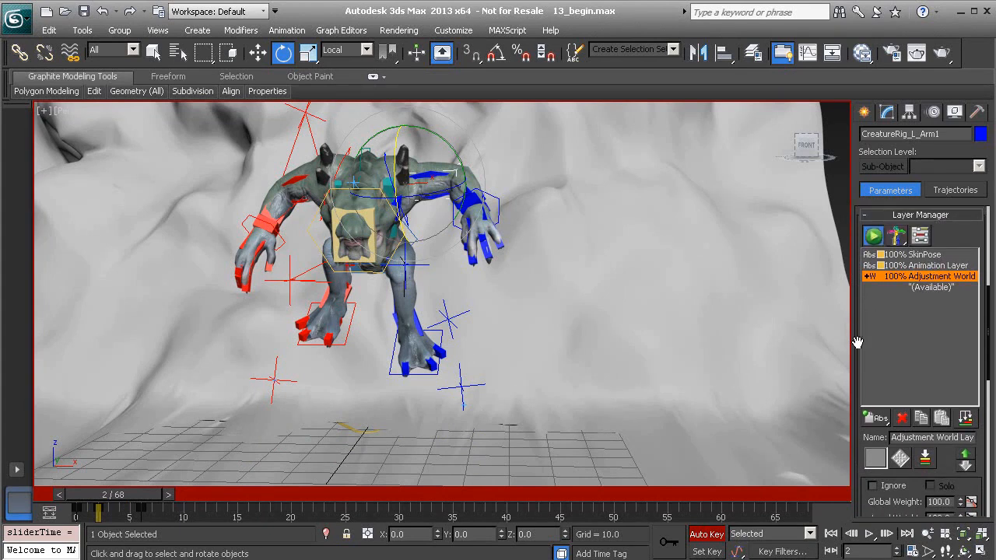
{"action": "scroll", "coordinate": [853, 311], "scroll_direction": "down", "scroll_amount": 3}
{"action": "left_click_drag", "start_coordinate": [959, 444], "coordinate": [957, 423]}
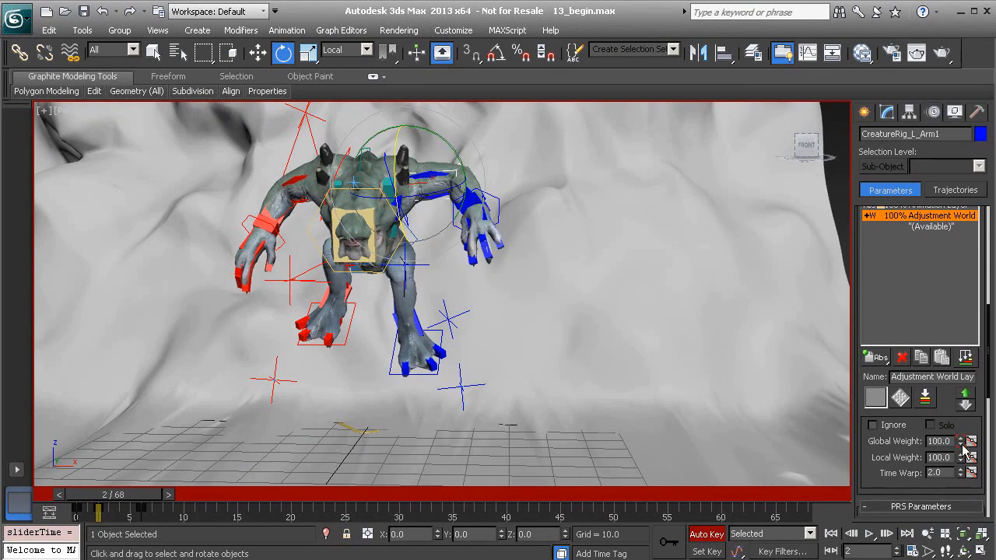
{"action": "key", "text": "ctrl+z"}
{"action": "key", "text": "ctrl+z"}
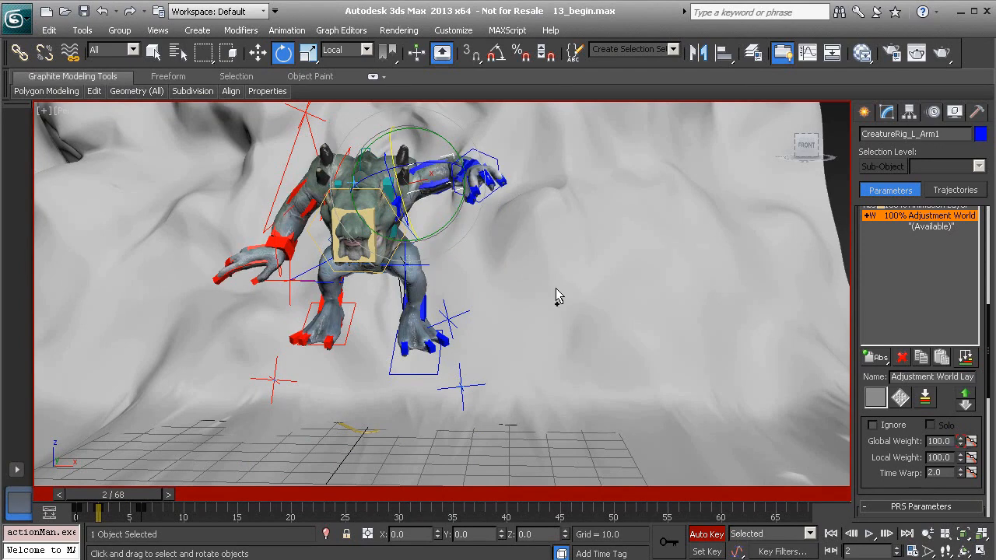
Select the left arm's IK target, go to frame 9 and turn off Auto Key.
{"action": "middle_click_drag", "start_coordinate": [556, 287], "coordinate": [555, 298]}
{"action": "mouse_move", "coordinate": [140, 498]}
{"action": "left_mouse_down"}
{"action": "mouse_move", "coordinate": [112, 491]}
{"action": "mouse_move", "coordinate": [159, 494]}
{"action": "mouse_move", "coordinate": [122, 494]}
{"action": "left_mouse_up"}
{"action": "key", "text": "e"}
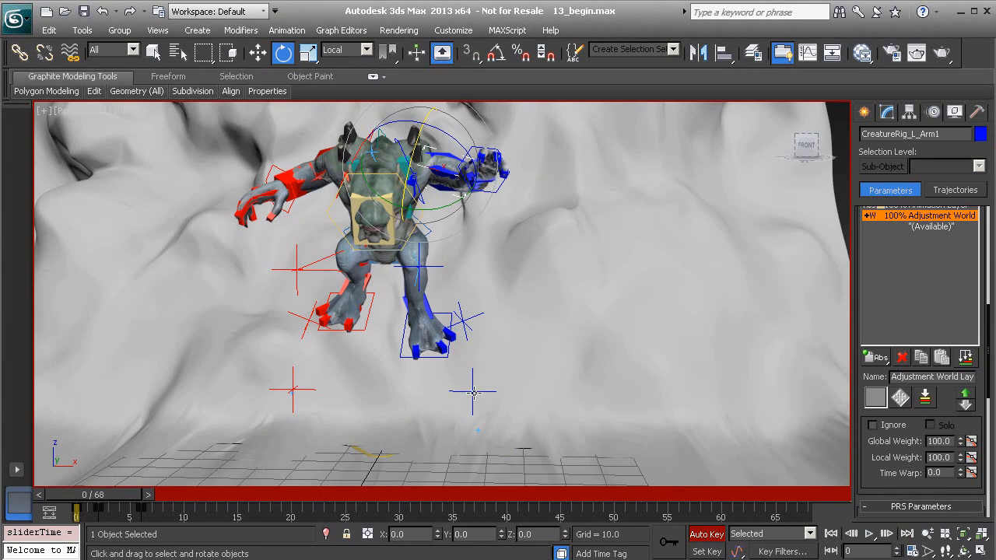
{"action": "left_click", "coordinate": [473, 393]}
{"action": "left_click_drag", "start_coordinate": [128, 490], "coordinate": [203, 512]}
{"action": "key", "text": "e"}
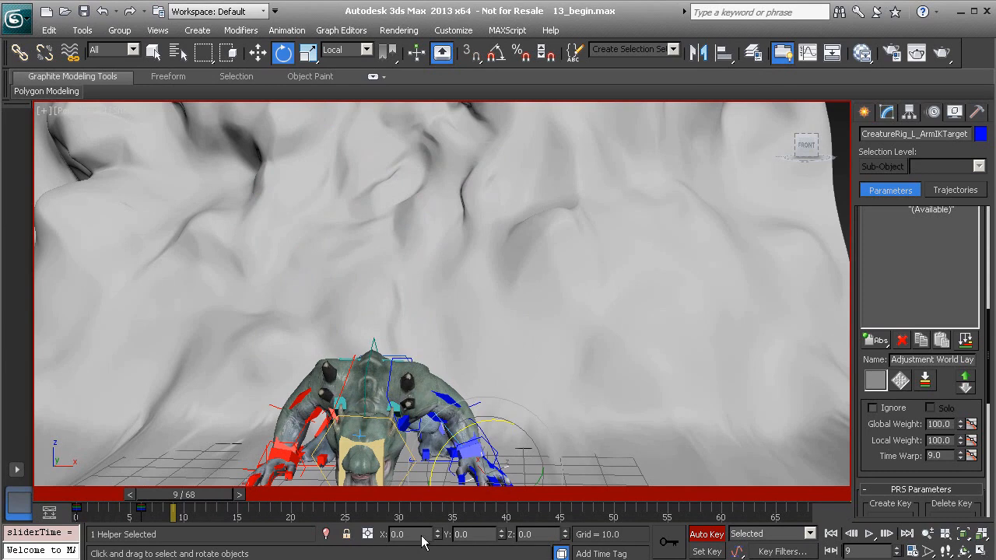
{"action": "left_click", "coordinate": [701, 535]}
{"action": "middle_click_drag", "start_coordinate": [472, 377], "coordinate": [467, 323], "text": "alt"}
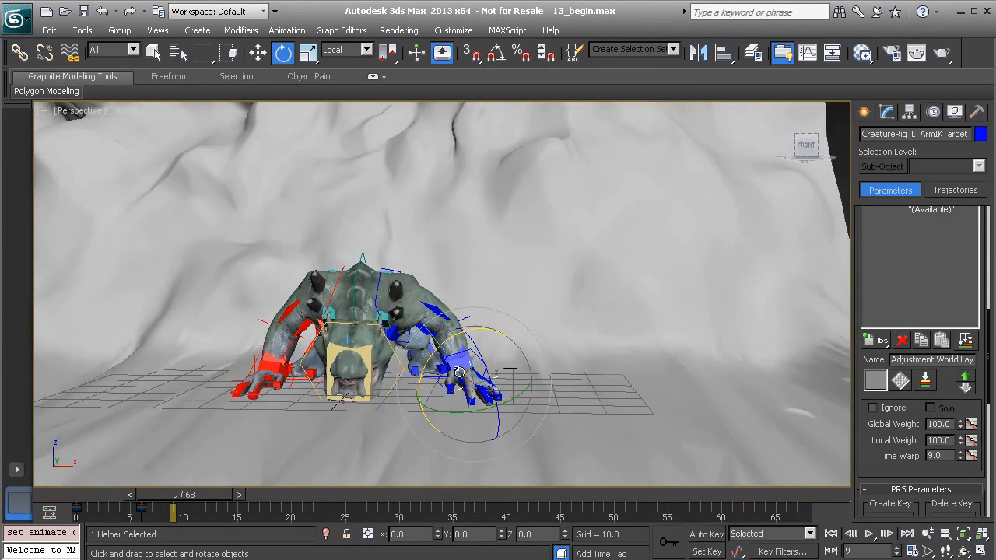
Try a Local Weight of 0 for the IK target on the Adjustment World layer, check frame 10, and restore the weight to 100.
{"action": "mouse_move", "coordinate": [177, 496]}
{"action": "left_mouse_down"}
{"action": "mouse_move", "coordinate": [160, 498]}
{"action": "mouse_move", "coordinate": [174, 497]}
{"action": "left_mouse_up"}
{"action": "key", "text": "e"}
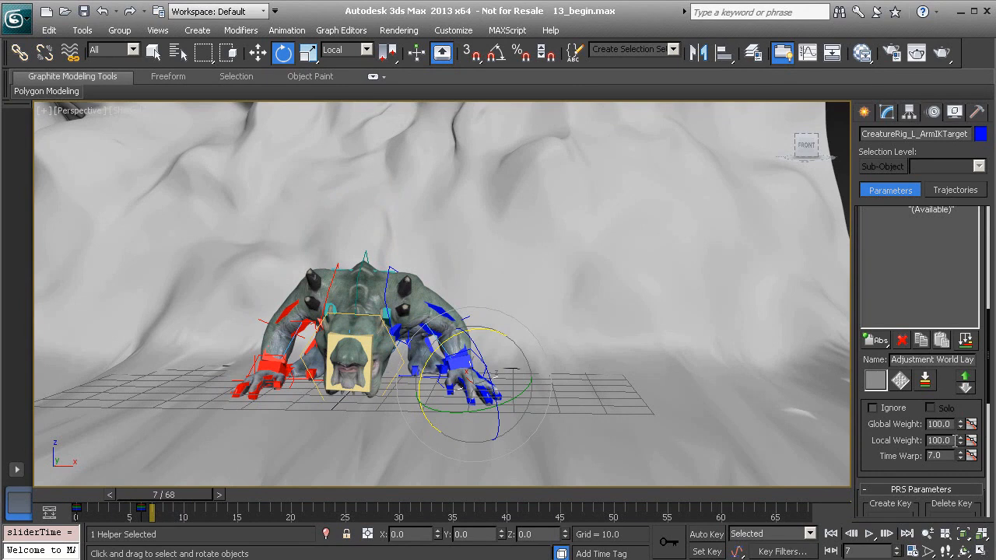
{"action": "left_click_drag", "start_coordinate": [167, 495], "coordinate": [199, 495]}
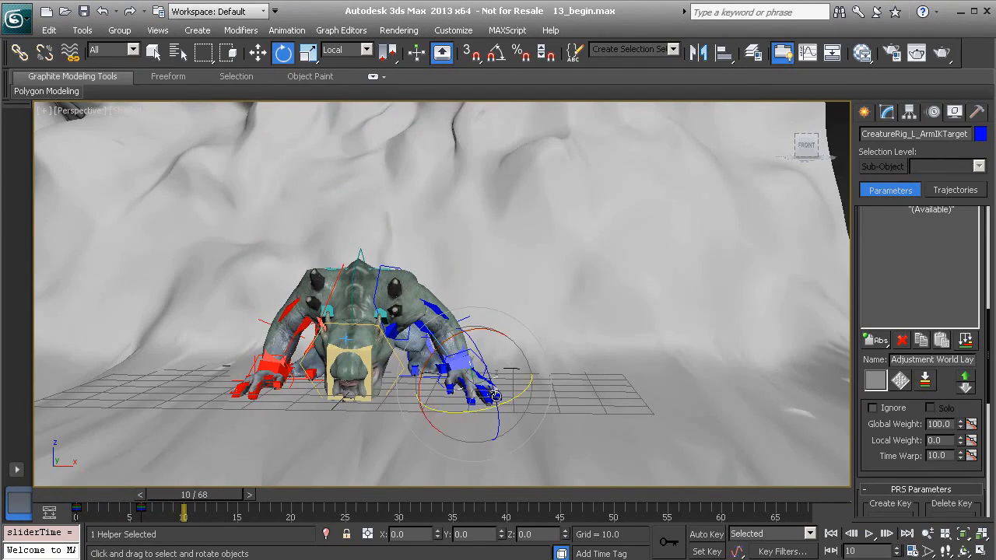
{"action": "middle_click_drag", "start_coordinate": [658, 383], "coordinate": [644, 431]}
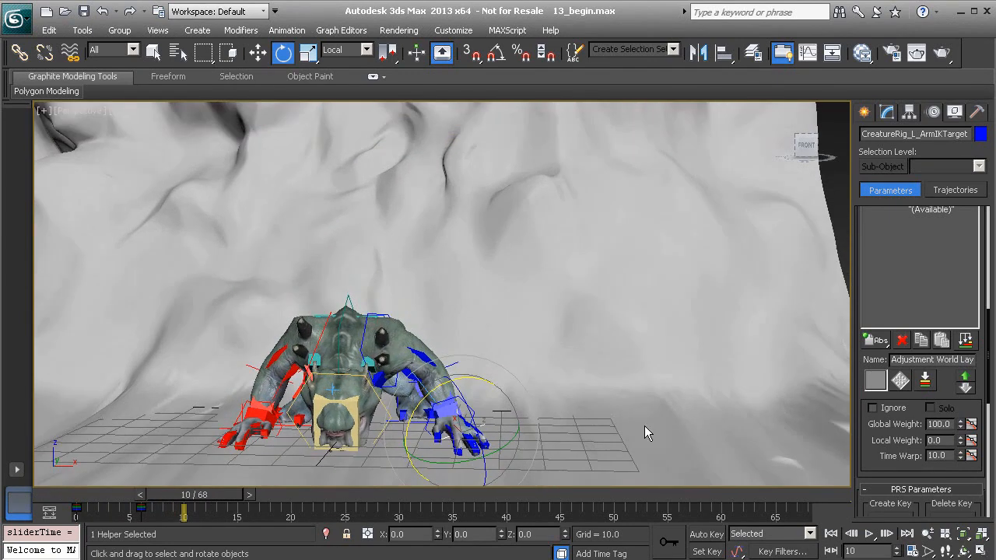
{"action": "left_click_drag", "start_coordinate": [855, 307], "coordinate": [854, 414]}
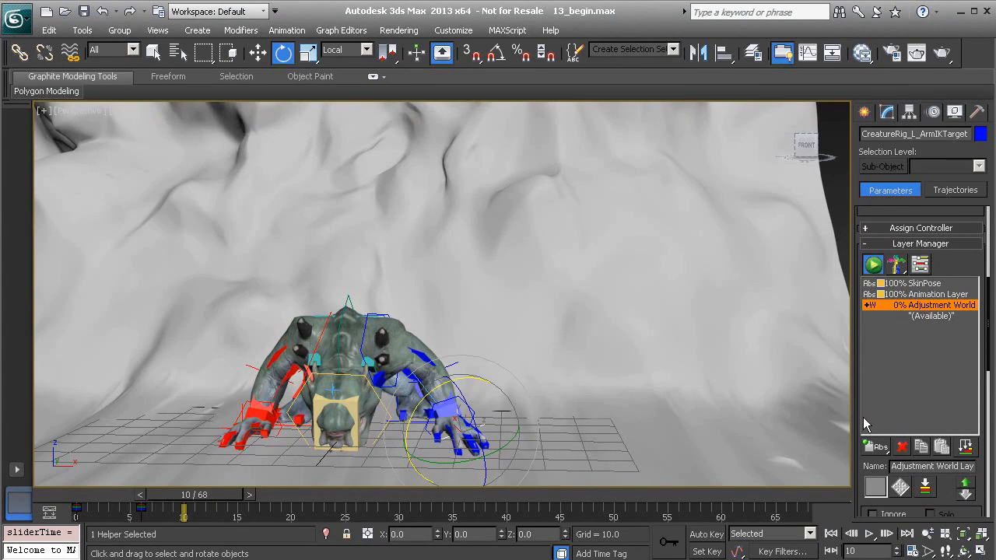
{"action": "scroll", "coordinate": [918, 410], "scroll_direction": "down", "scroll_amount": 3}
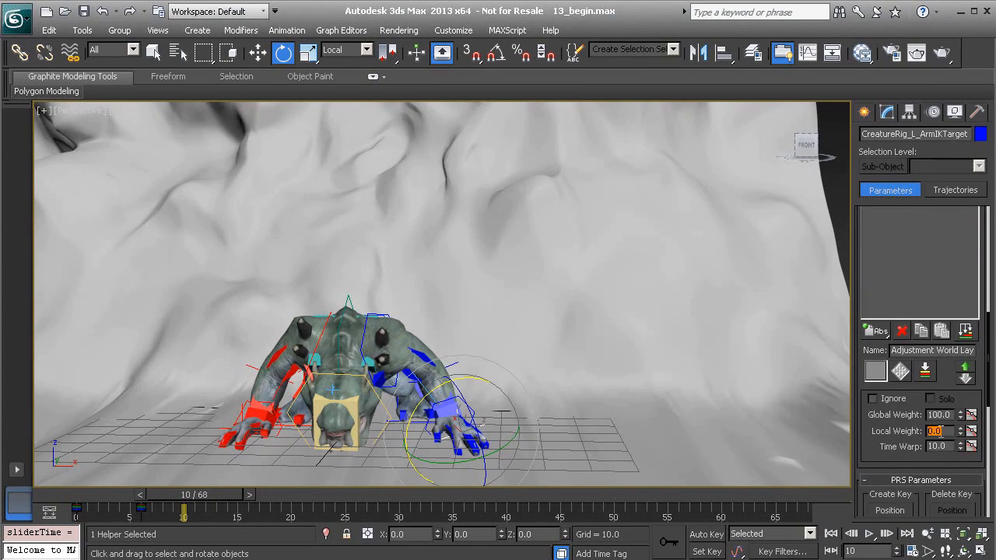
{"action": "middle_click_drag", "start_coordinate": [529, 382], "coordinate": [520, 396]}
{"action": "scroll", "coordinate": [917, 256], "scroll_direction": "up", "scroll_amount": 3}
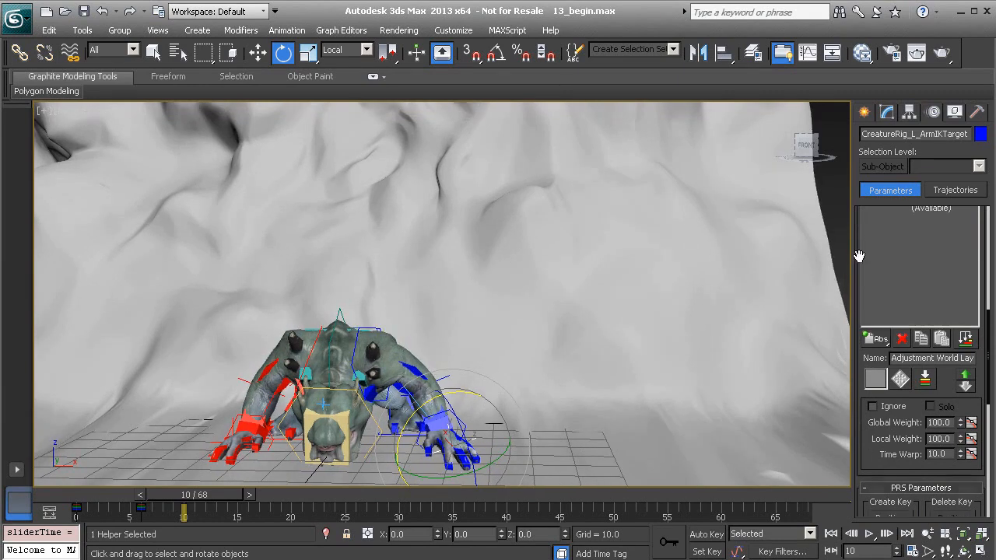
Try a Local Weight of 0 for the IK target on the Animation Layer, check frame 13, and restore the weight to 100.
{"action": "left_click", "coordinate": [929, 290]}
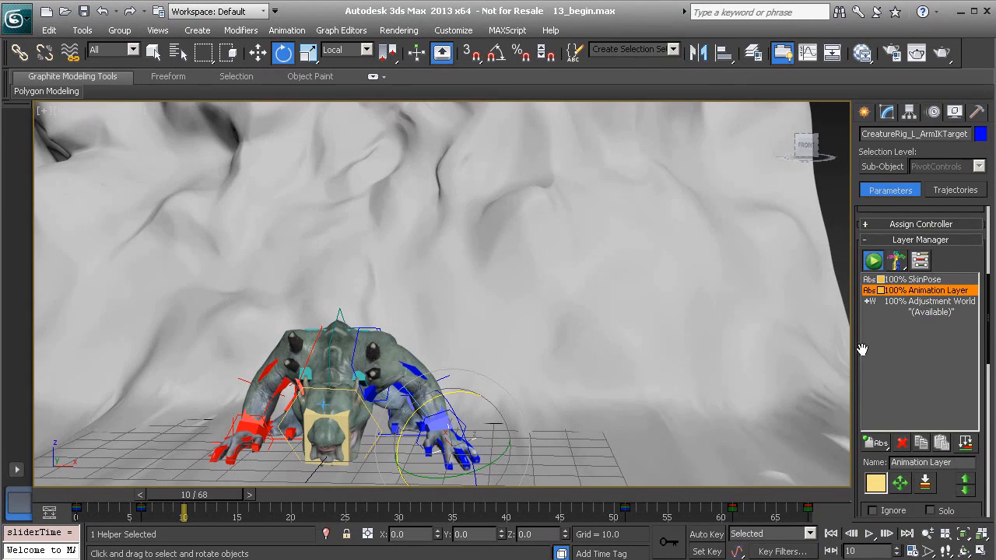
{"action": "left_click_drag", "start_coordinate": [858, 367], "coordinate": [855, 216]}
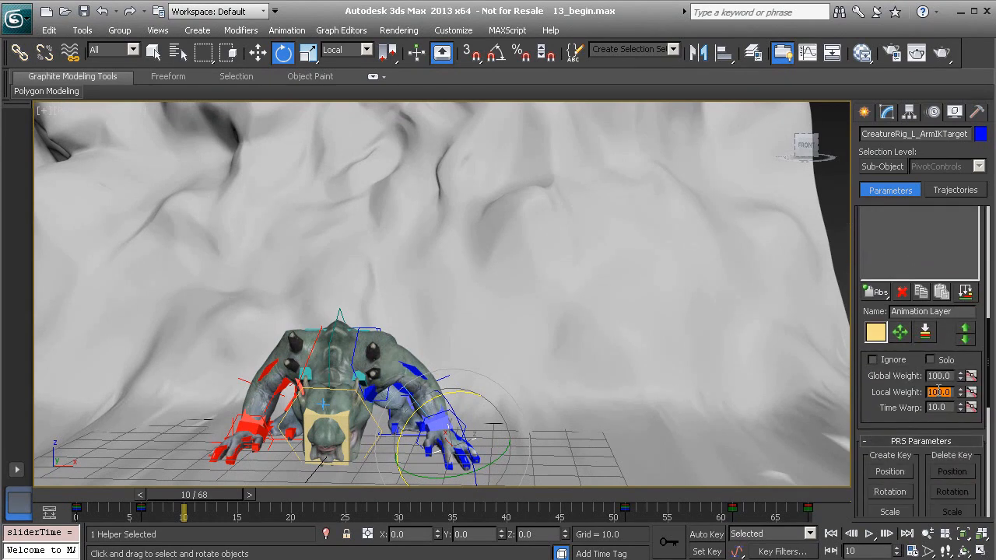
{"action": "type", "text": "0"}
{"action": "key", "text": "Return"}
{"action": "mouse_move", "coordinate": [218, 491]}
{"action": "left_mouse_down"}
{"action": "mouse_move", "coordinate": [132, 495]}
{"action": "mouse_move", "coordinate": [237, 490]}
{"action": "left_mouse_up"}
{"action": "key", "text": "e"}
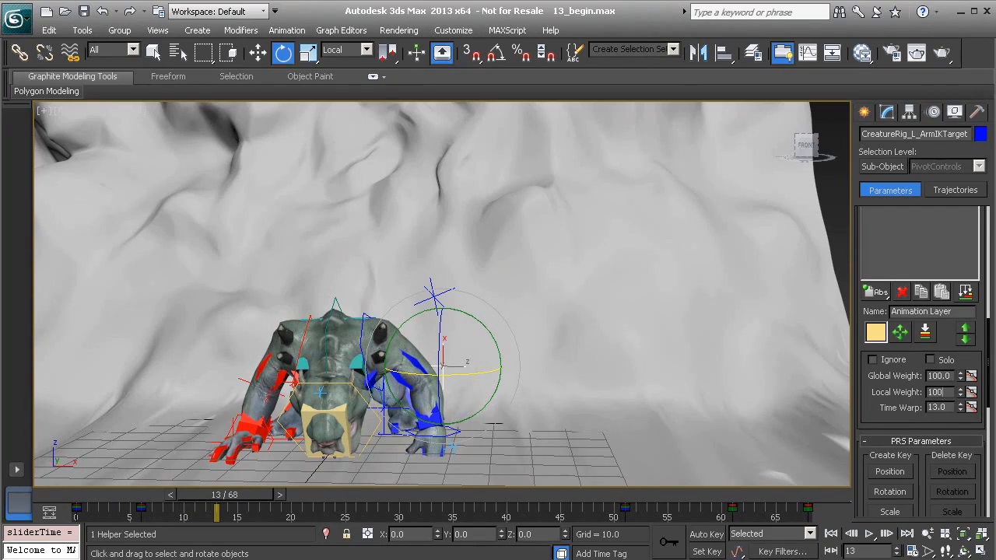
{"action": "type", "text": "100"}
{"action": "key", "text": "Return"}
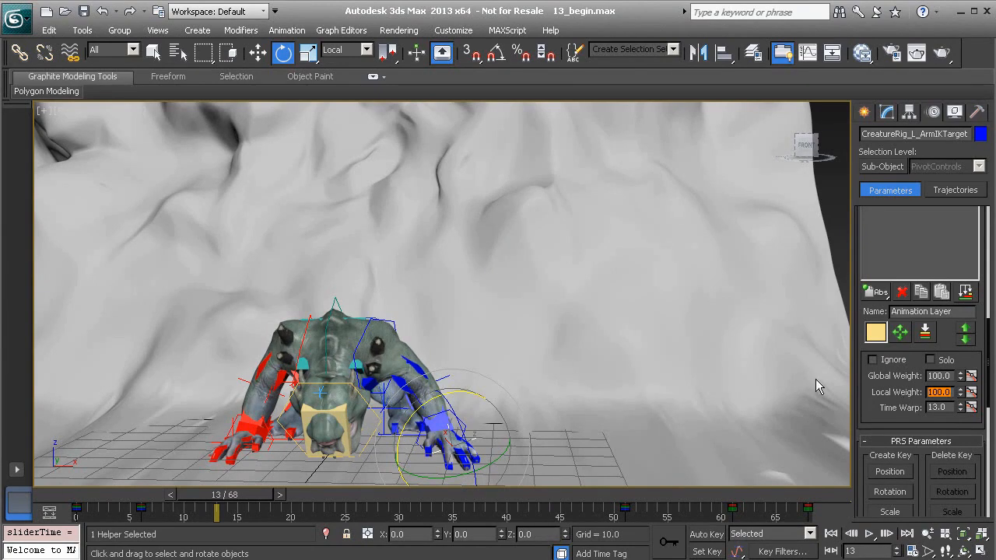
{"action": "mouse_move", "coordinate": [263, 494]}
{"action": "left_mouse_down"}
{"action": "mouse_move", "coordinate": [195, 498]}
{"action": "mouse_move", "coordinate": [253, 497]}
{"action": "left_mouse_up"}
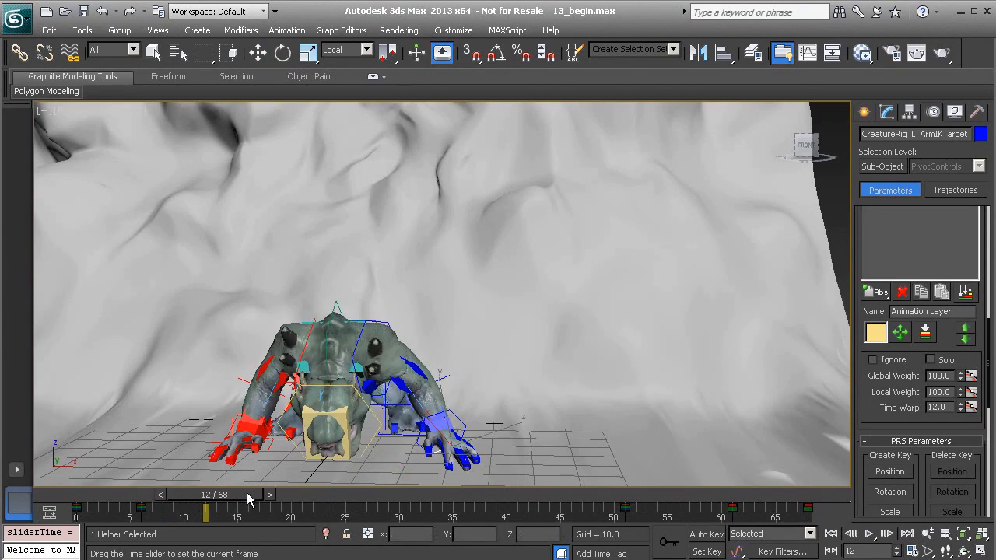
{"action": "key", "text": "e"}
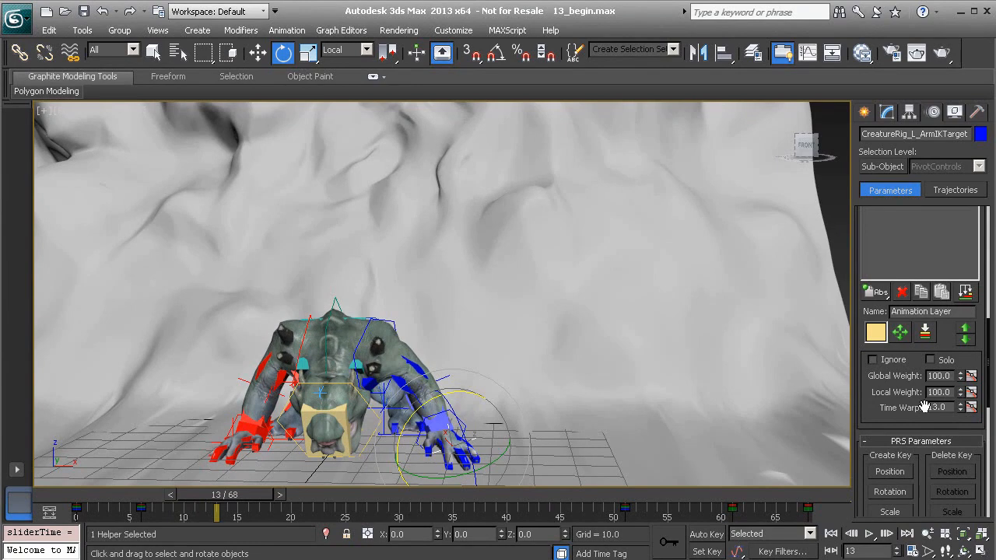
Open the Layer Time Warp Curves for the Animation Layer, fit the window on screen, and select the Animation Layer's TimeWarp track.
{"action": "left_click", "coordinate": [970, 407]}
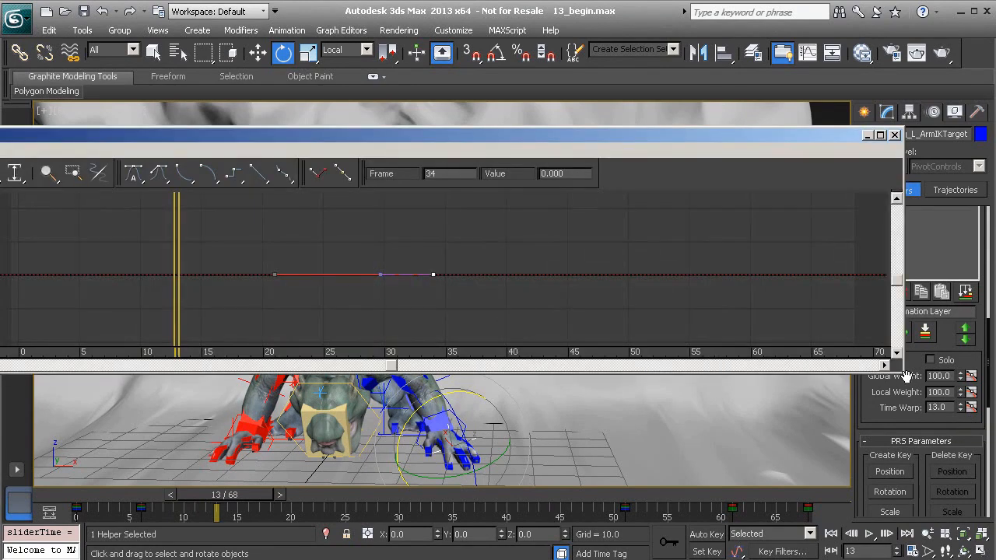
{"action": "left_click_drag", "start_coordinate": [902, 371], "coordinate": [628, 457]}
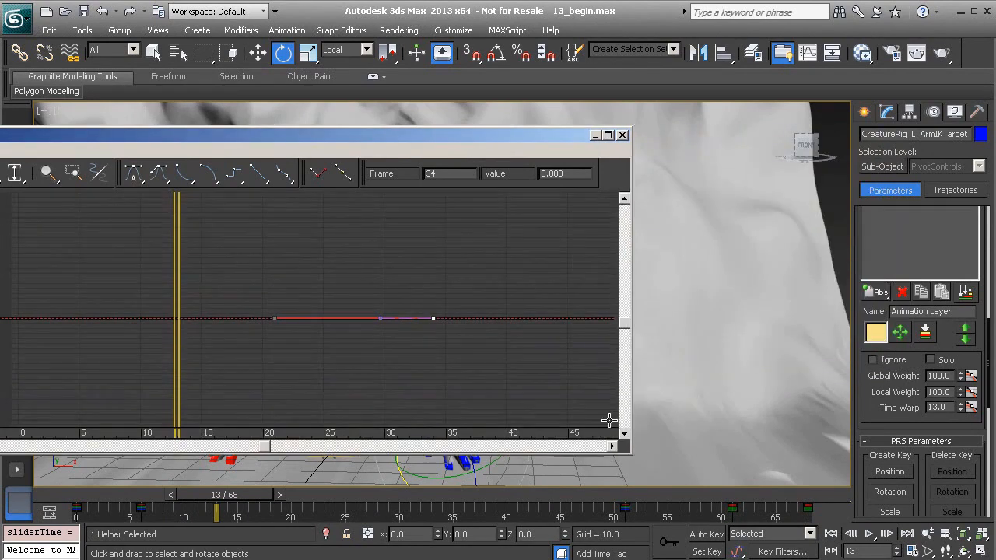
{"action": "mouse_move", "coordinate": [361, 144]}
{"action": "left_mouse_down"}
{"action": "mouse_move", "coordinate": [466, 147]}
{"action": "mouse_move", "coordinate": [548, 131]}
{"action": "left_mouse_up"}
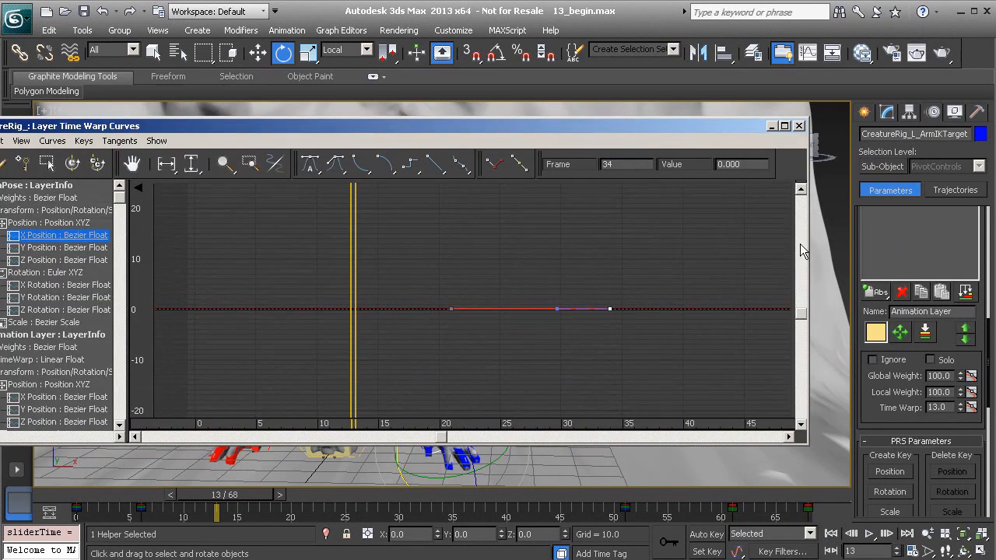
{"action": "left_click_drag", "start_coordinate": [861, 250], "coordinate": [874, 447]}
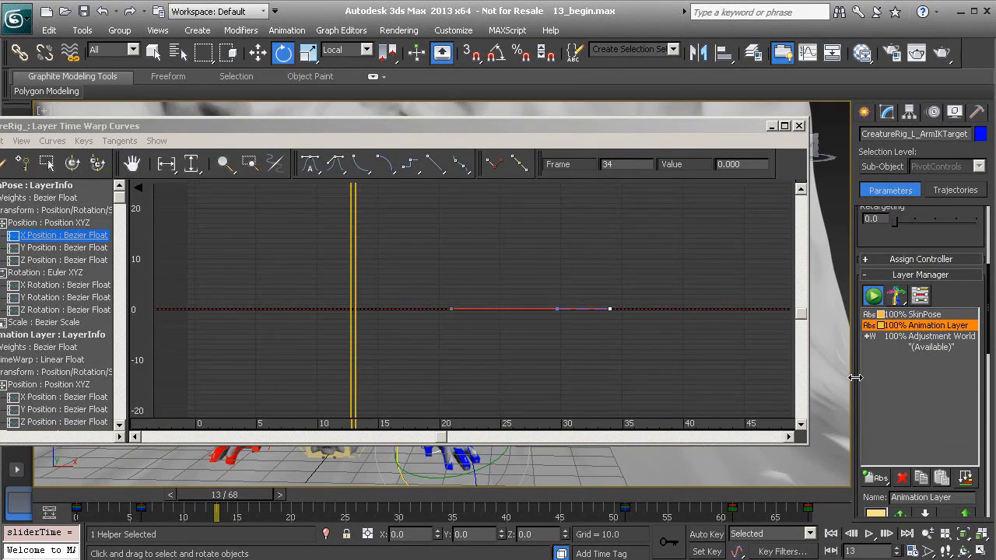
{"action": "scroll", "coordinate": [856, 377], "scroll_direction": "down", "scroll_amount": 2}
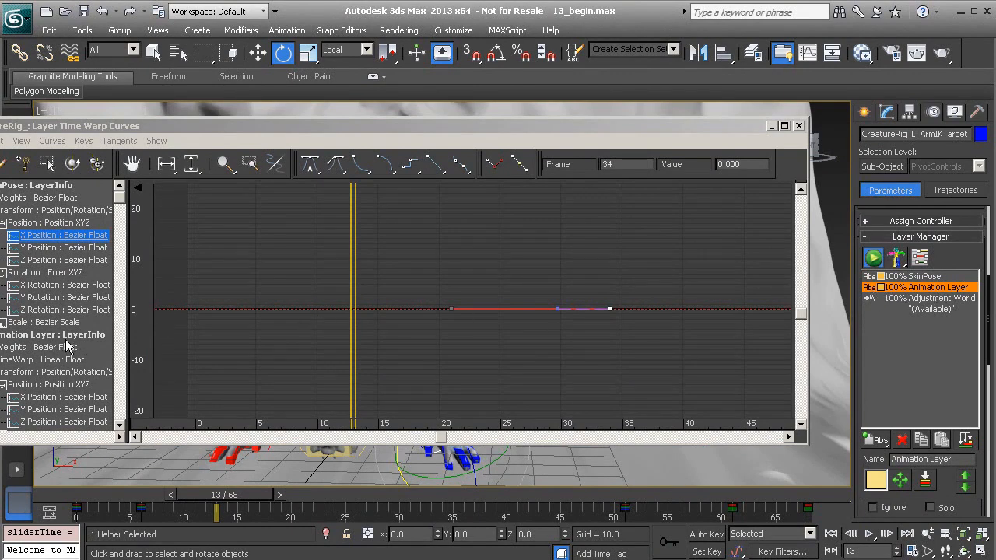
{"action": "left_click", "coordinate": [32, 359]}
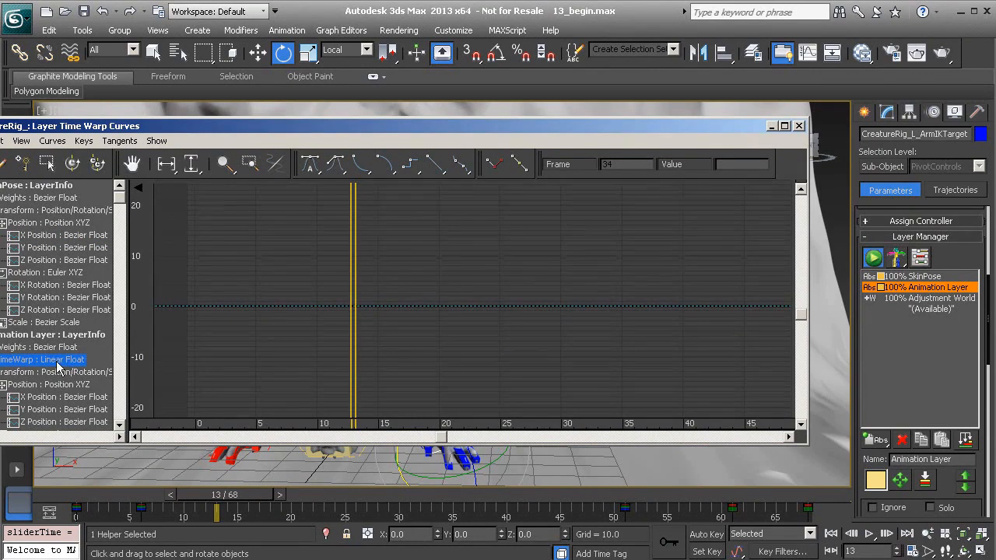
{"action": "left_click_drag", "start_coordinate": [244, 121], "coordinate": [329, 101]}
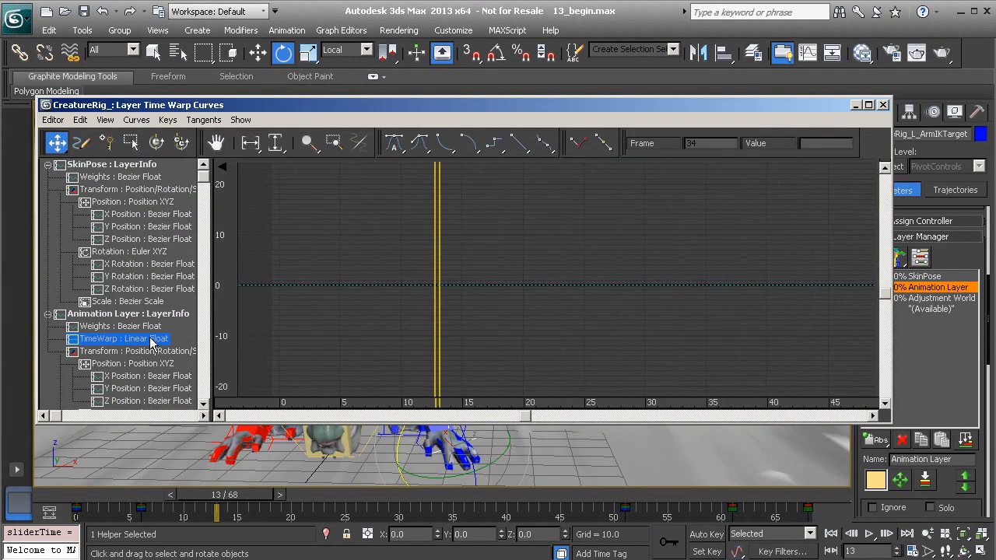
{"action": "right_click", "coordinate": [145, 345]}
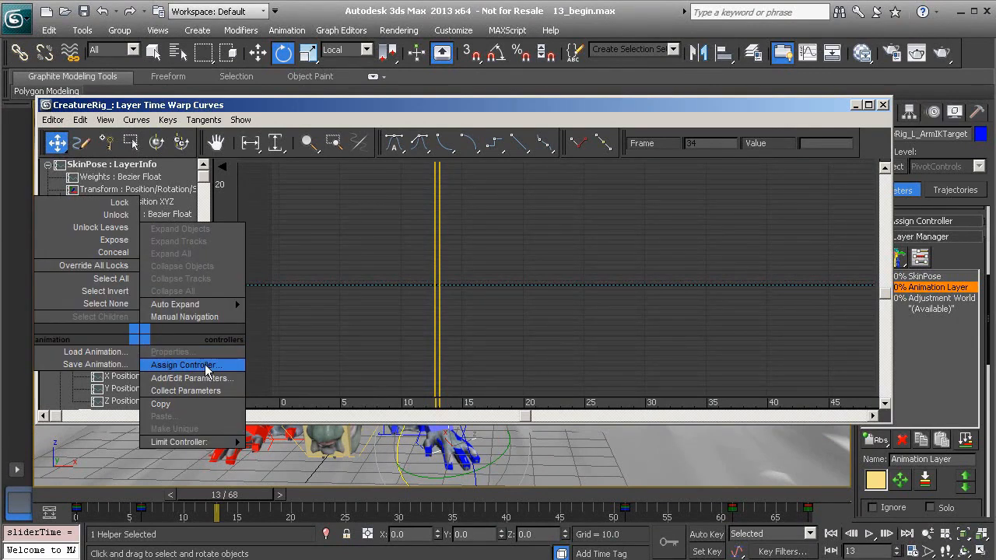
{"action": "left_click", "coordinate": [208, 365]}
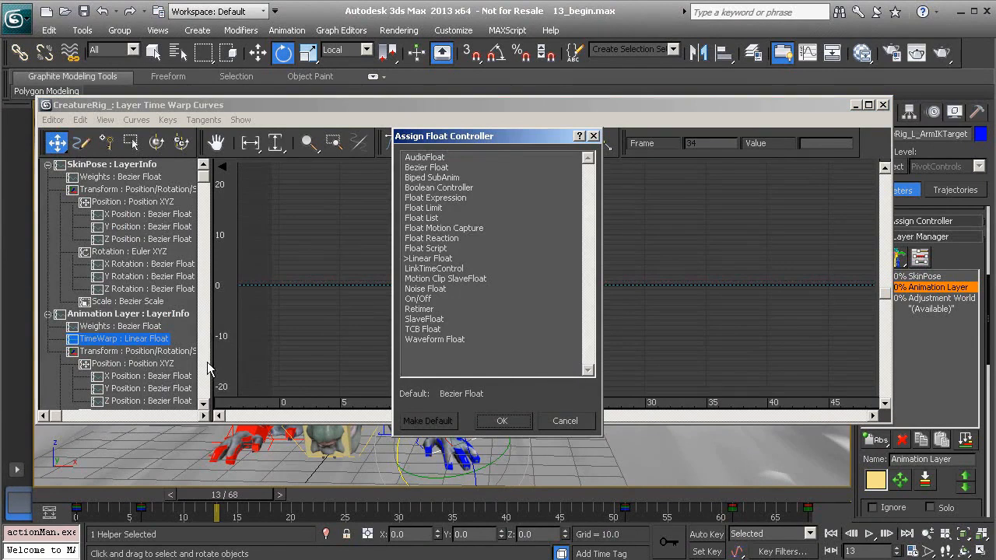
{"action": "left_click", "coordinate": [438, 169]}
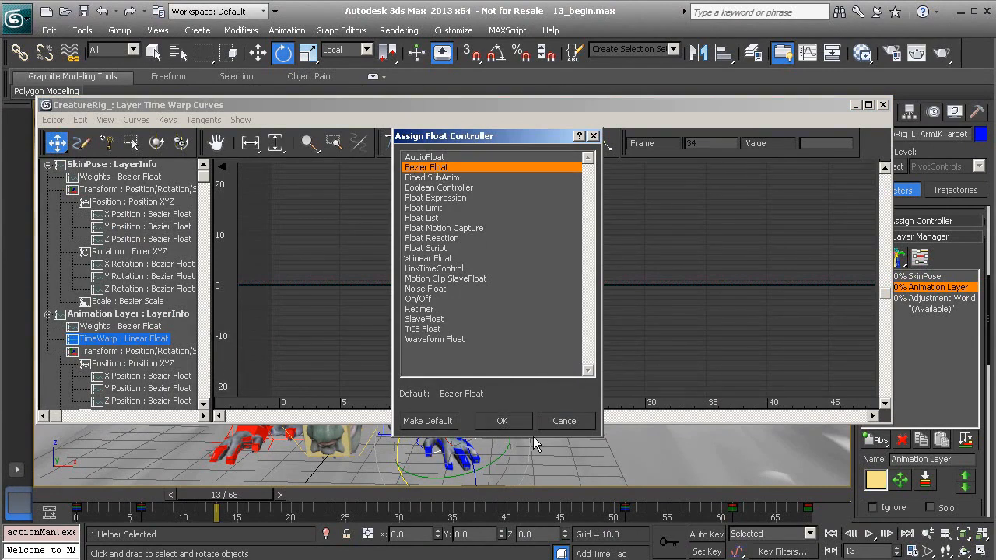
{"action": "left_click", "coordinate": [565, 421]}
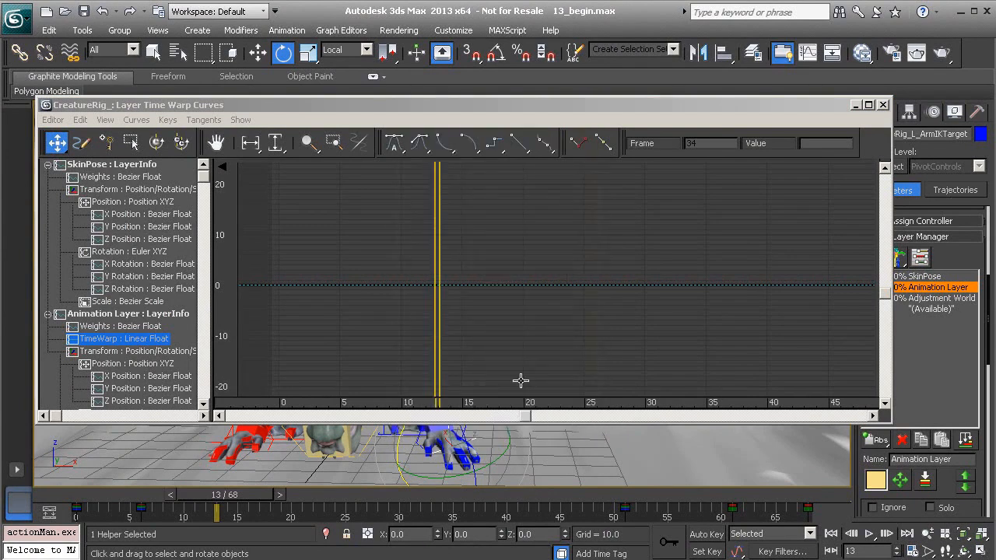
Go to frame 0 and add a key with value 0 to the Animation Layer's TimeWarp curve.
{"action": "left_click_drag", "start_coordinate": [239, 498], "coordinate": [69, 493]}
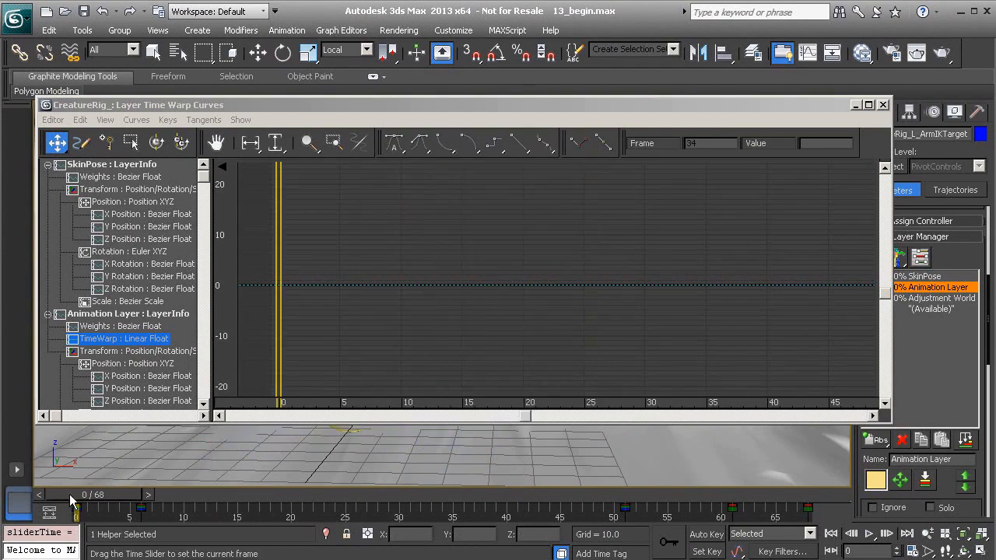
{"action": "right_click", "coordinate": [315, 311]}
{"action": "left_click", "coordinate": [342, 340]}
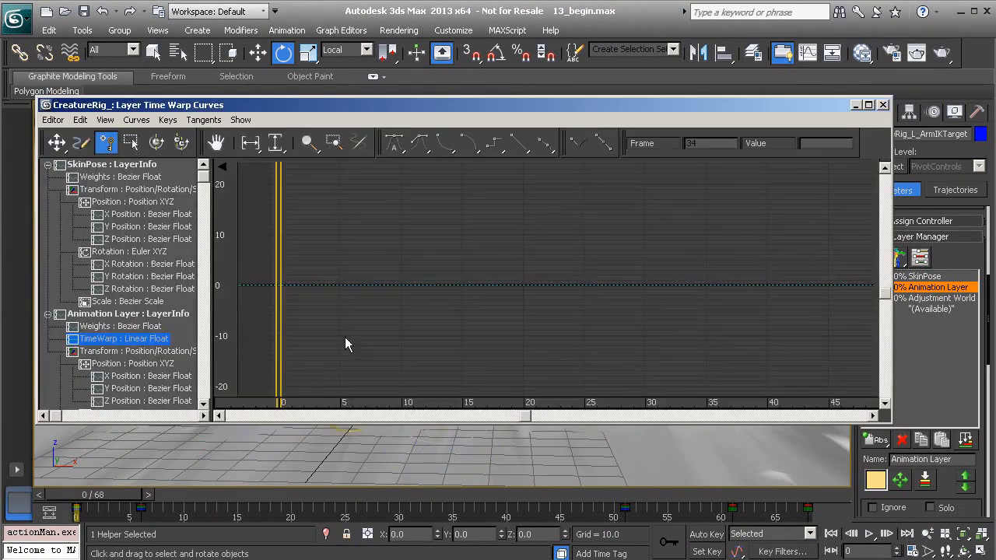
{"action": "left_click", "coordinate": [277, 286]}
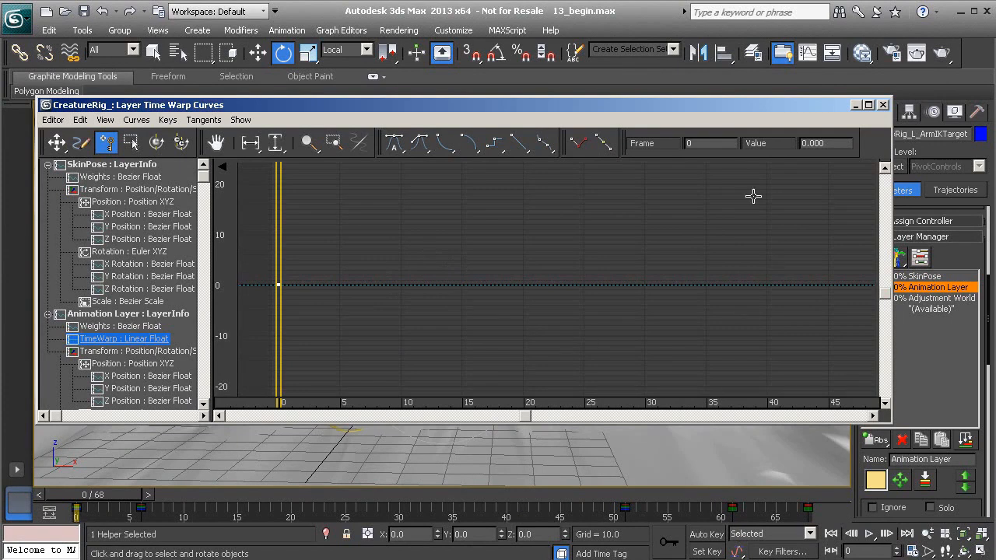
Narrow the time warp curve window, switch to the Move Keys tool, and minimize the window.
{"action": "left_click_drag", "start_coordinate": [751, 118], "coordinate": [716, 137]}
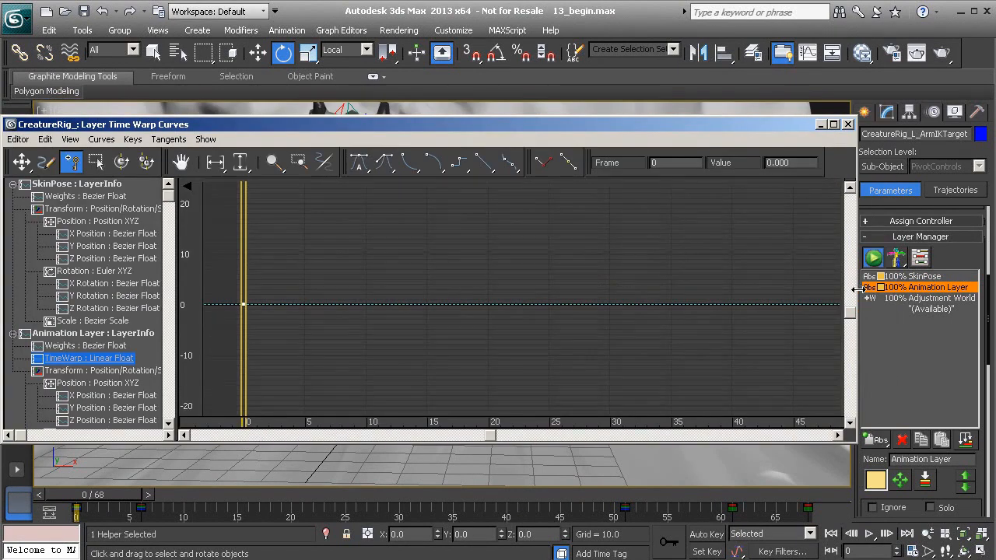
{"action": "left_click_drag", "start_coordinate": [853, 289], "coordinate": [593, 286]}
{"action": "left_click_drag", "start_coordinate": [495, 126], "coordinate": [577, 136]}
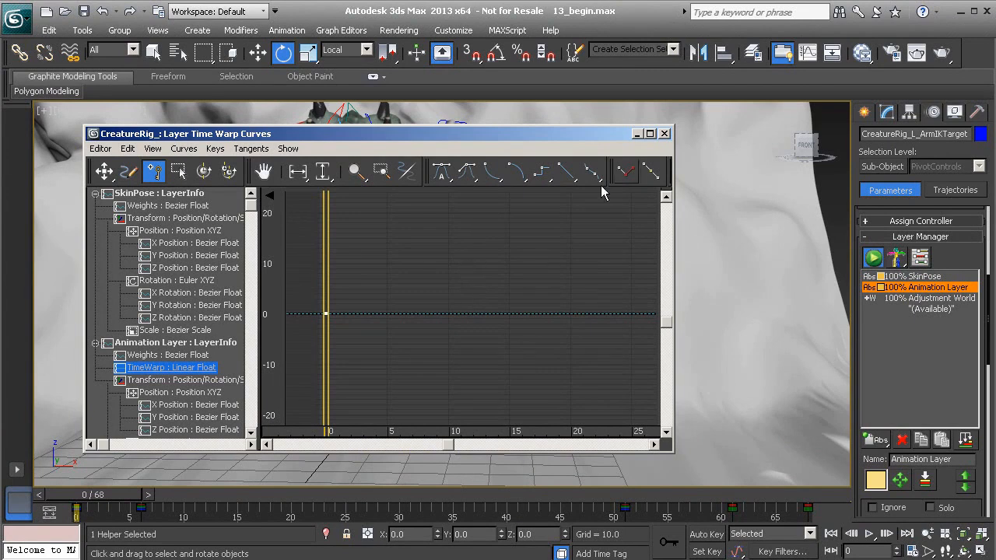
{"action": "right_click", "coordinate": [415, 254]}
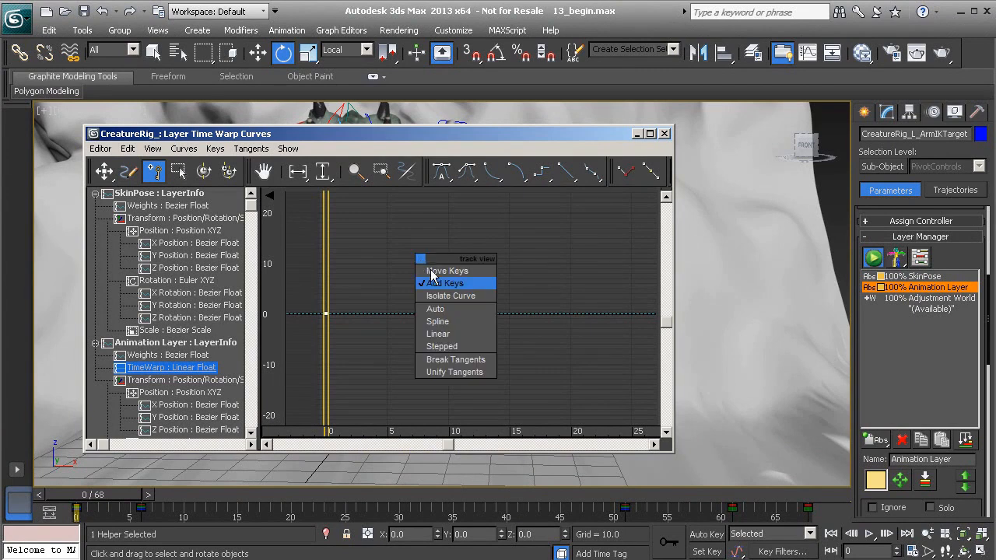
{"action": "left_click", "coordinate": [451, 270]}
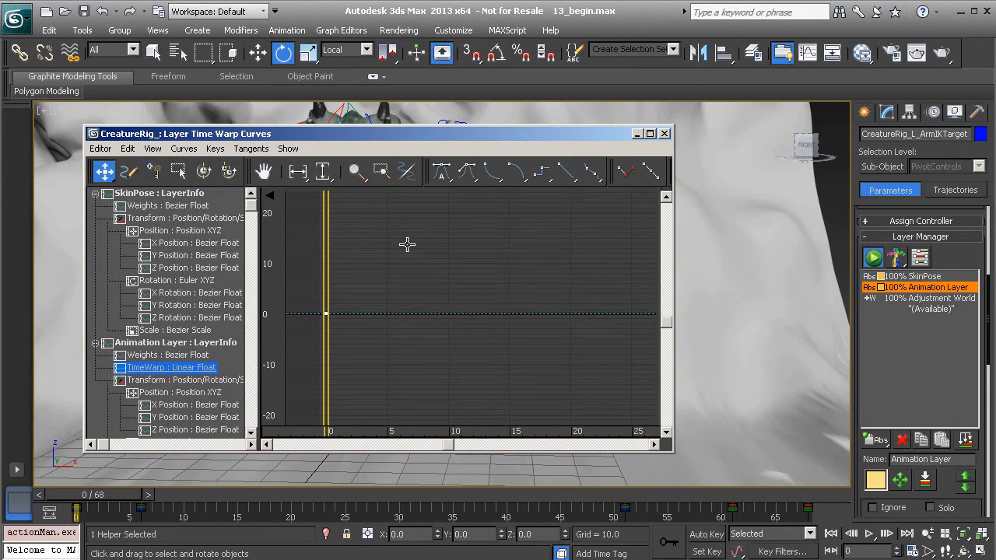
{"action": "left_click", "coordinate": [637, 136]}
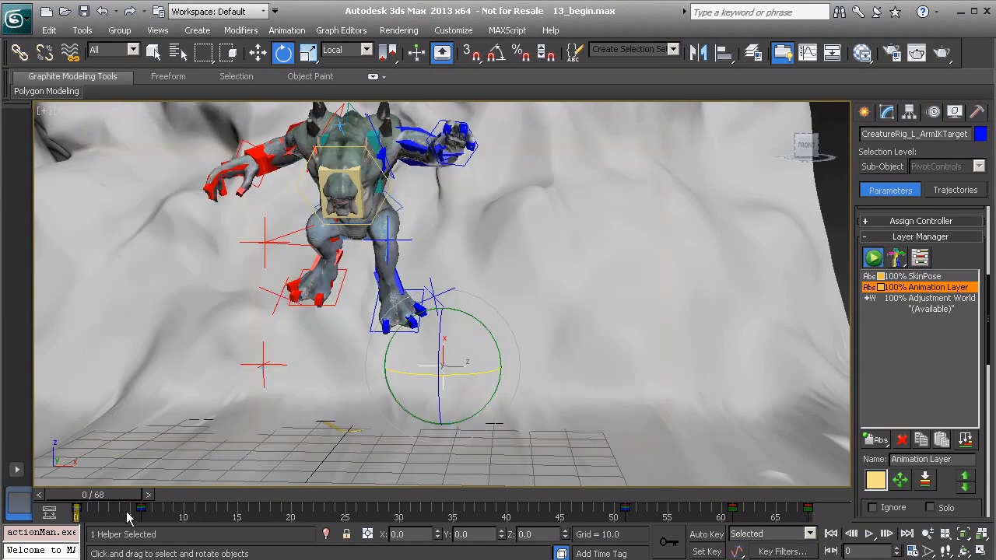
Go to frame 22, reframe the creature, and bring the Animation Layer's Time Warp setting into view.
{"action": "left_click_drag", "start_coordinate": [109, 502], "coordinate": [332, 506]}
{"action": "key", "text": "e"}
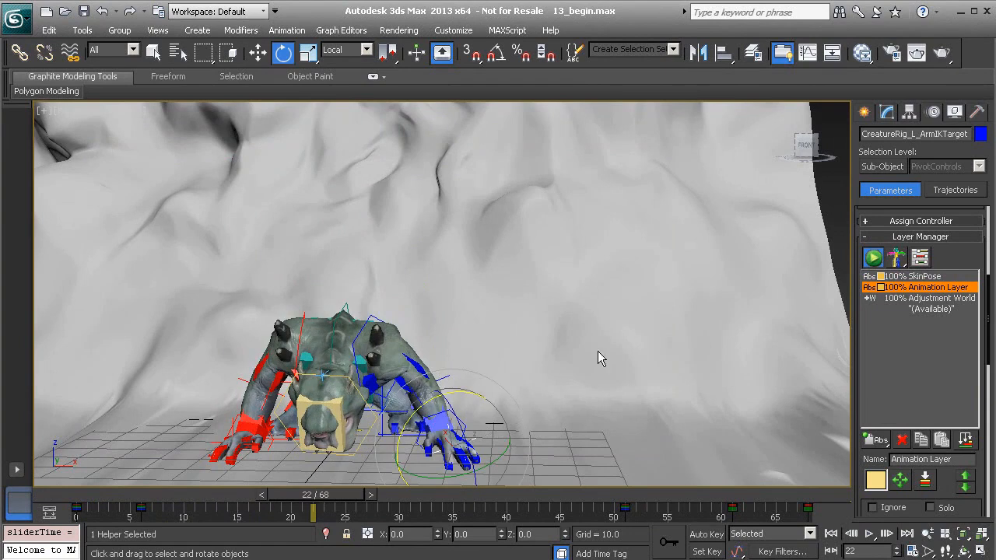
{"action": "middle_click_drag", "start_coordinate": [472, 411], "coordinate": [510, 361]}
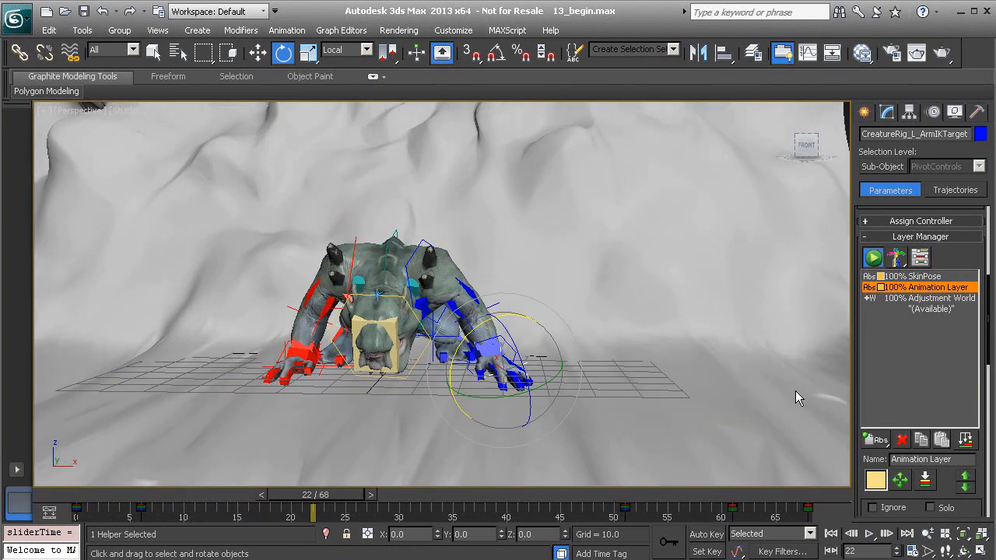
{"action": "scroll", "coordinate": [865, 389], "scroll_direction": "down", "scroll_amount": 4}
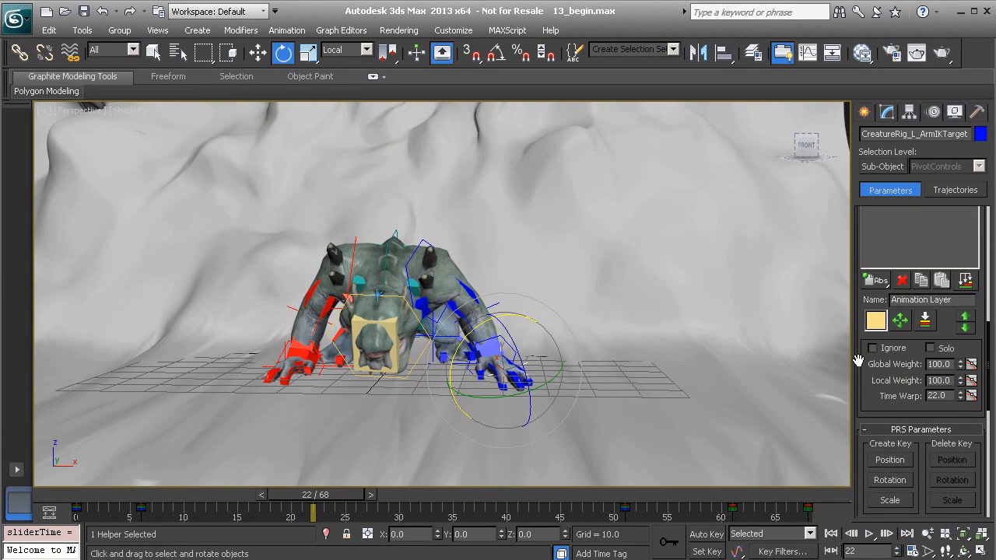
{"action": "left_click_drag", "start_coordinate": [859, 321], "coordinate": [859, 298]}
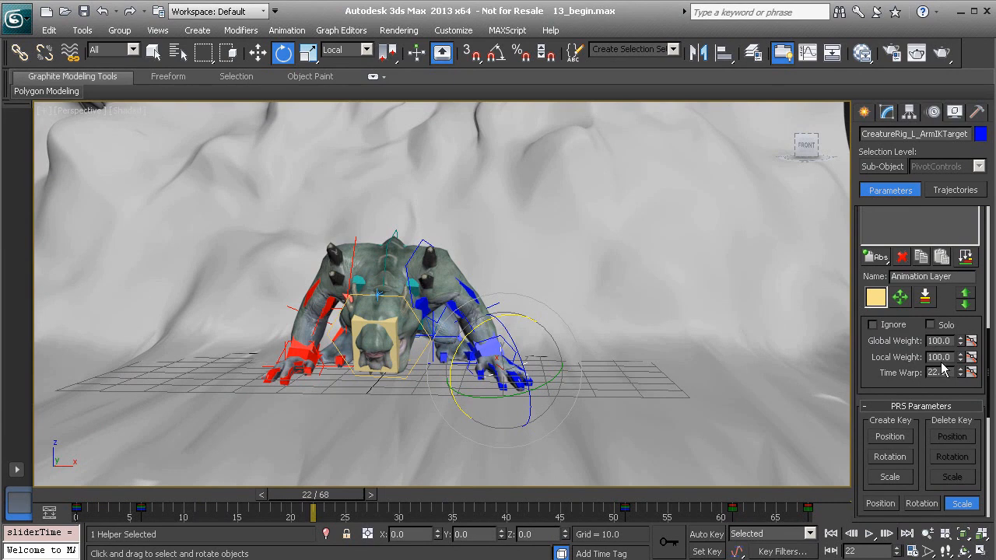
Scrub through frames 65, 42, 57 and 68, return to frame 24, and compare the Animation Layer's Time Warp value with each frame.
{"action": "left_click_drag", "start_coordinate": [336, 497], "coordinate": [750, 497]}
{"action": "key", "text": "e"}
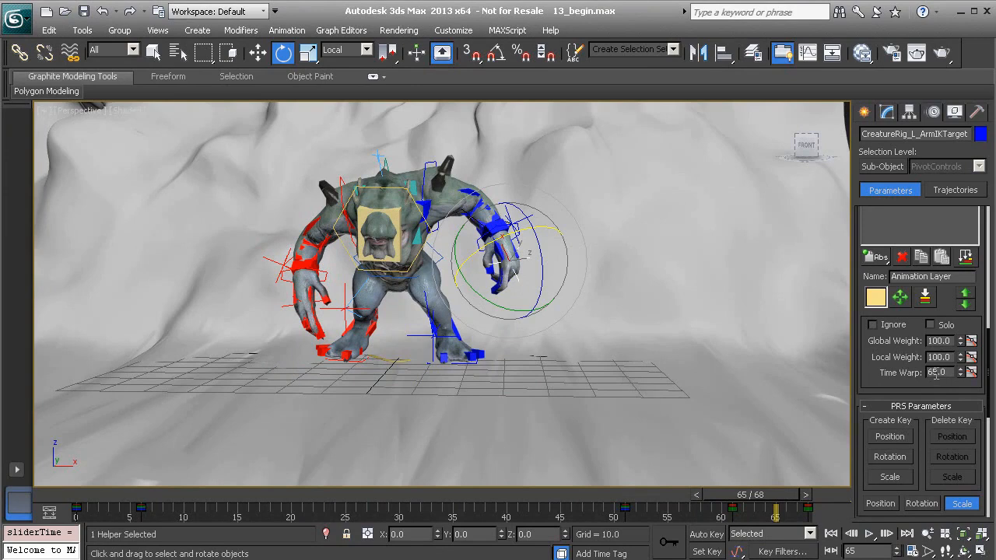
{"action": "left_click_drag", "start_coordinate": [784, 498], "coordinate": [555, 495]}
{"action": "key", "text": "e"}
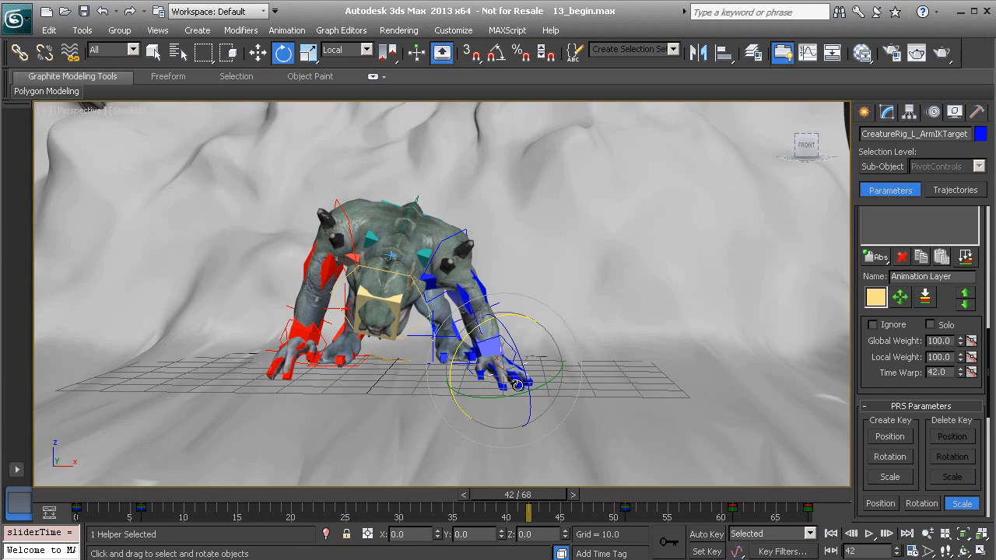
{"action": "left_click_drag", "start_coordinate": [543, 493], "coordinate": [646, 459]}
{"action": "key", "text": "e"}
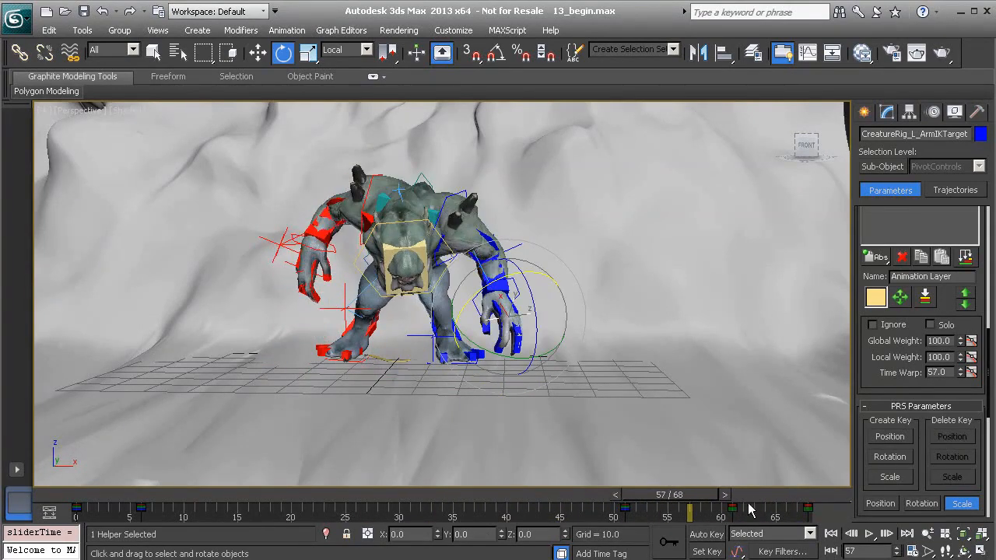
{"action": "left_click_drag", "start_coordinate": [706, 499], "coordinate": [831, 535]}
{"action": "key", "text": "e"}
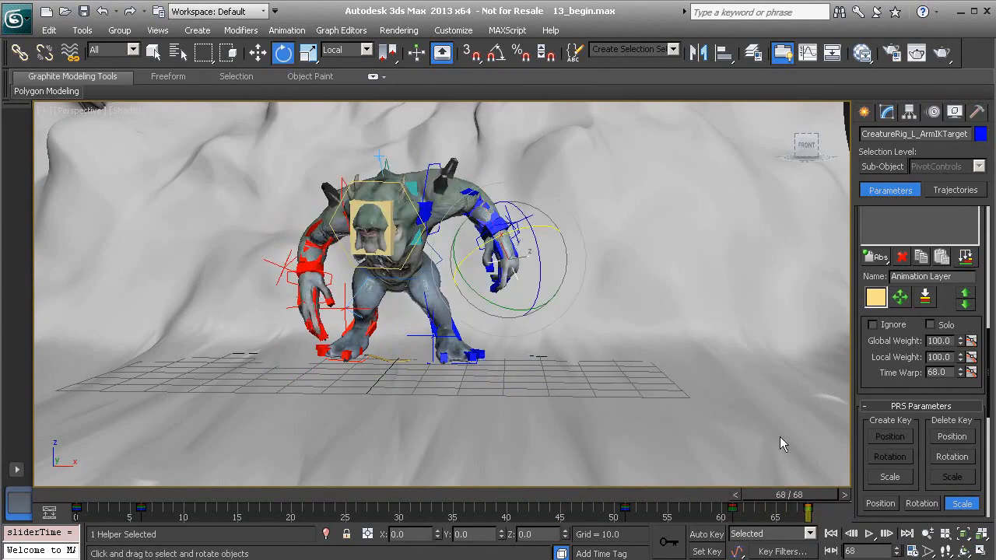
{"action": "left_click_drag", "start_coordinate": [808, 498], "coordinate": [877, 488]}
{"action": "left_click_drag", "start_coordinate": [793, 496], "coordinate": [328, 463]}
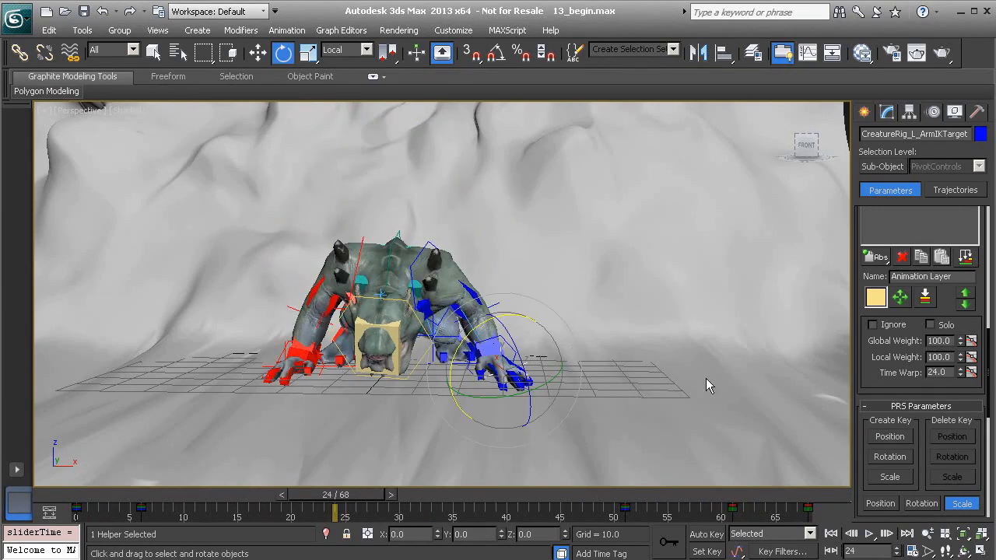
At frame 28, try Ignore on the Animation Layer, turn it off, and turn on Solo for the layer.
{"action": "left_click_drag", "start_coordinate": [868, 367], "coordinate": [863, 459]}
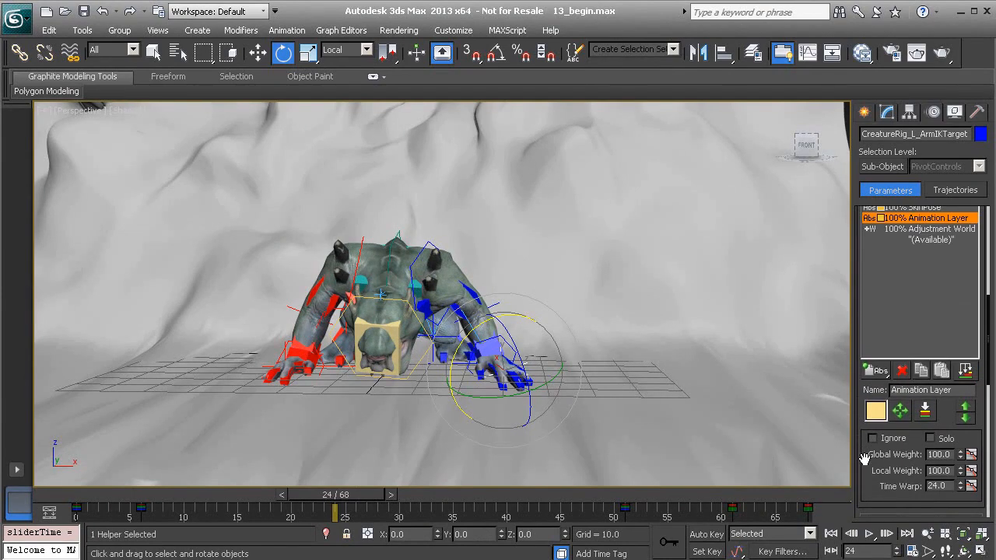
{"action": "left_click_drag", "start_coordinate": [859, 351], "coordinate": [855, 239]}
{"action": "left_click_drag", "start_coordinate": [865, 381], "coordinate": [864, 365]}
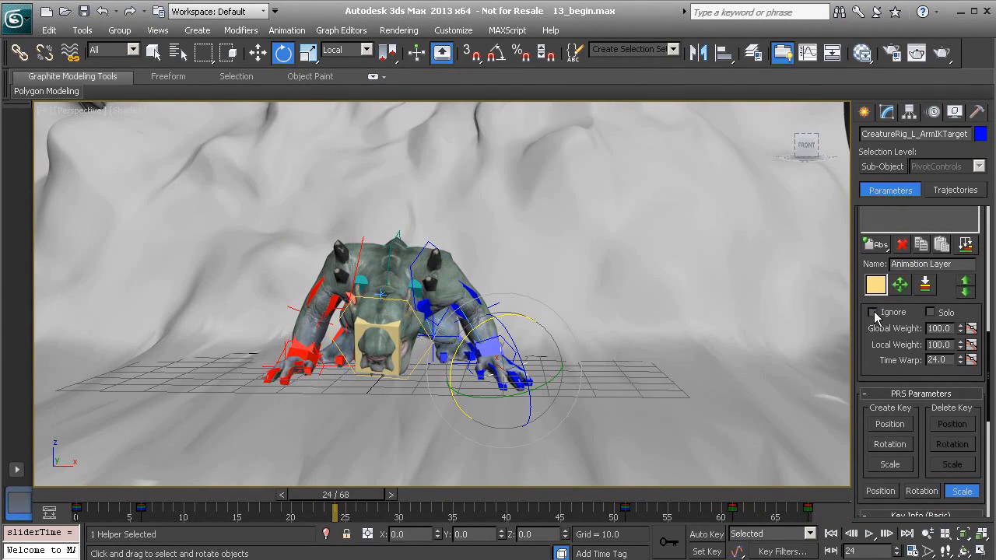
{"action": "left_click_drag", "start_coordinate": [364, 496], "coordinate": [402, 495]}
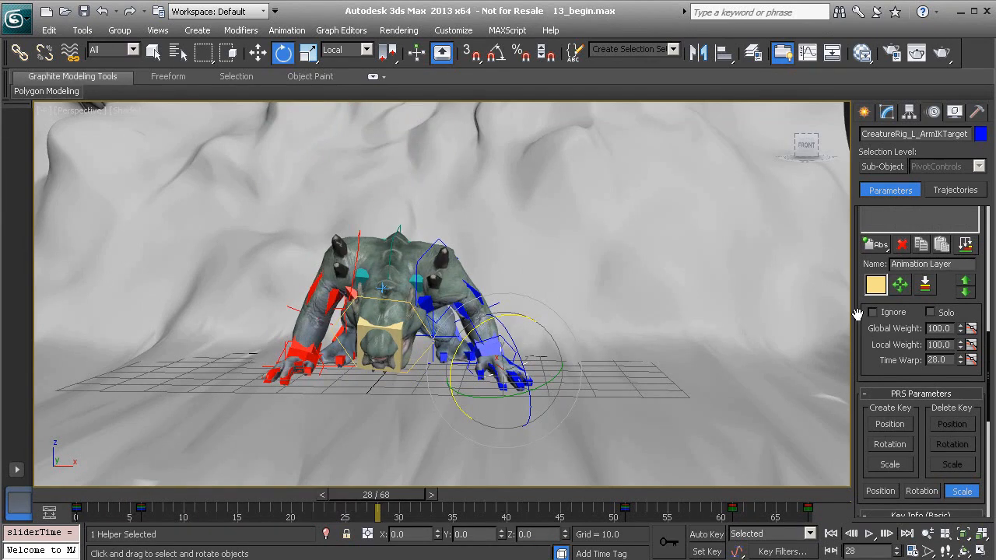
{"action": "left_click_drag", "start_coordinate": [855, 314], "coordinate": [854, 425]}
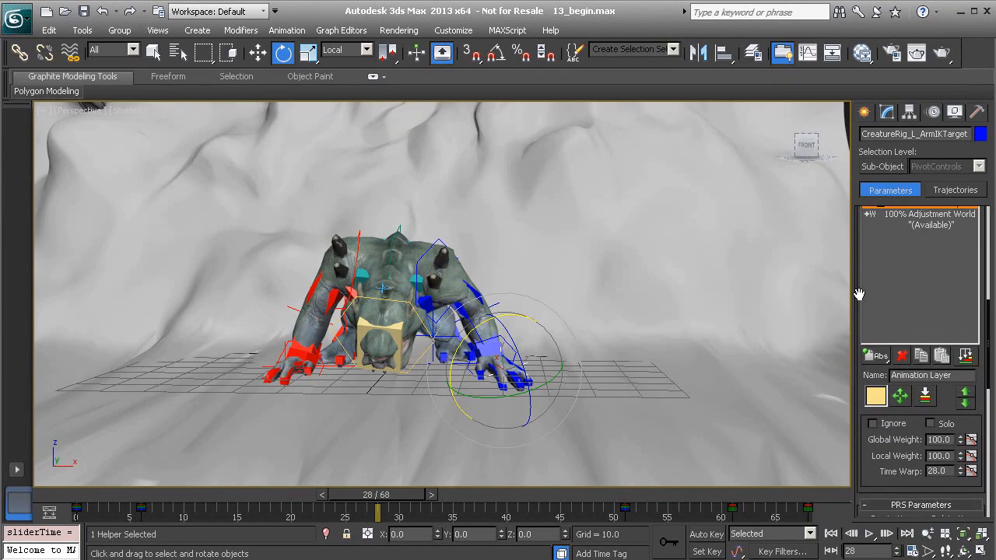
{"action": "left_click_drag", "start_coordinate": [858, 291], "coordinate": [858, 356]}
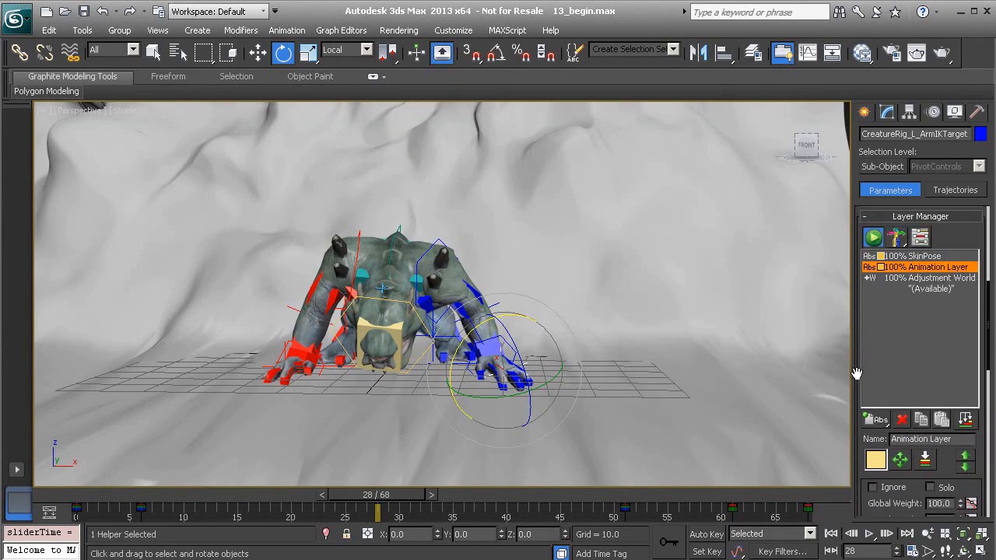
{"action": "left_click_drag", "start_coordinate": [878, 406], "coordinate": [880, 295]}
{"action": "left_click", "coordinate": [872, 376]}
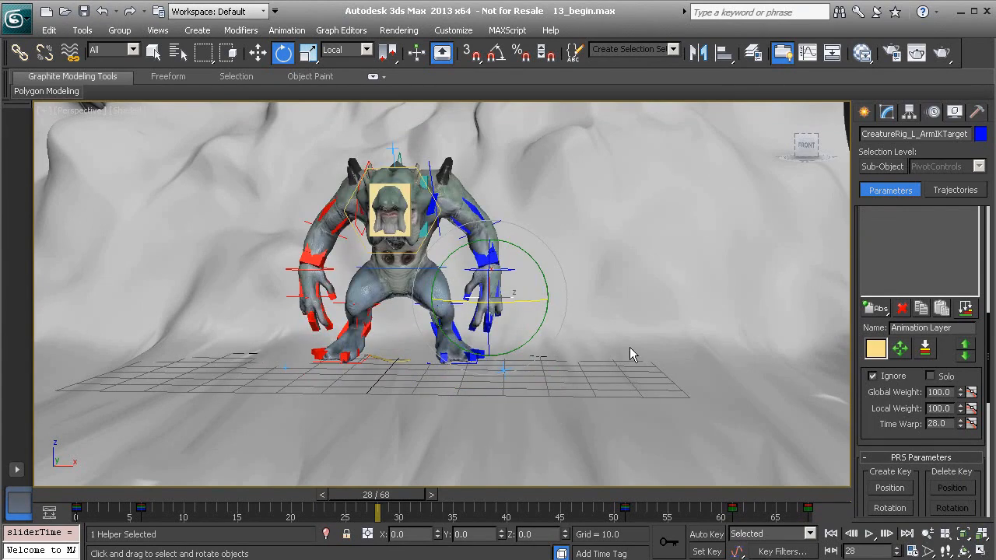
{"action": "left_click", "coordinate": [873, 377]}
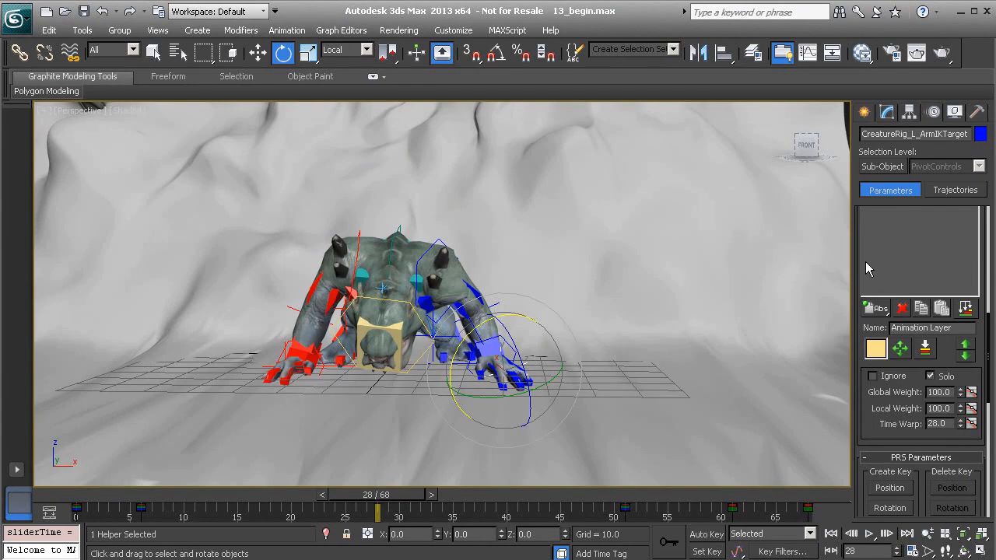
Check the soloed layer in the layer list, turn off Solo for the Animation Layer, and go to frame 35.
{"action": "left_click_drag", "start_coordinate": [857, 246], "coordinate": [862, 340]}
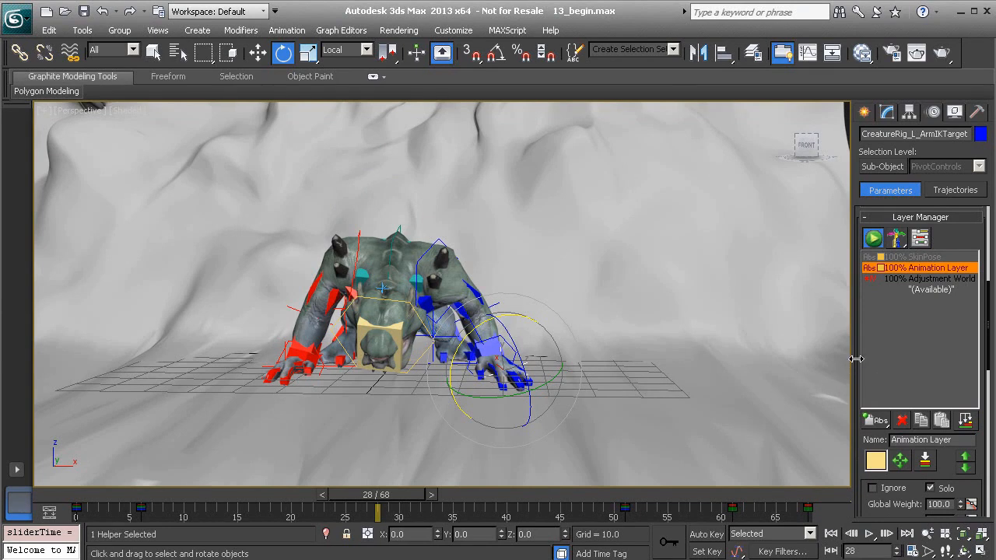
{"action": "left_click_drag", "start_coordinate": [859, 337], "coordinate": [858, 226]}
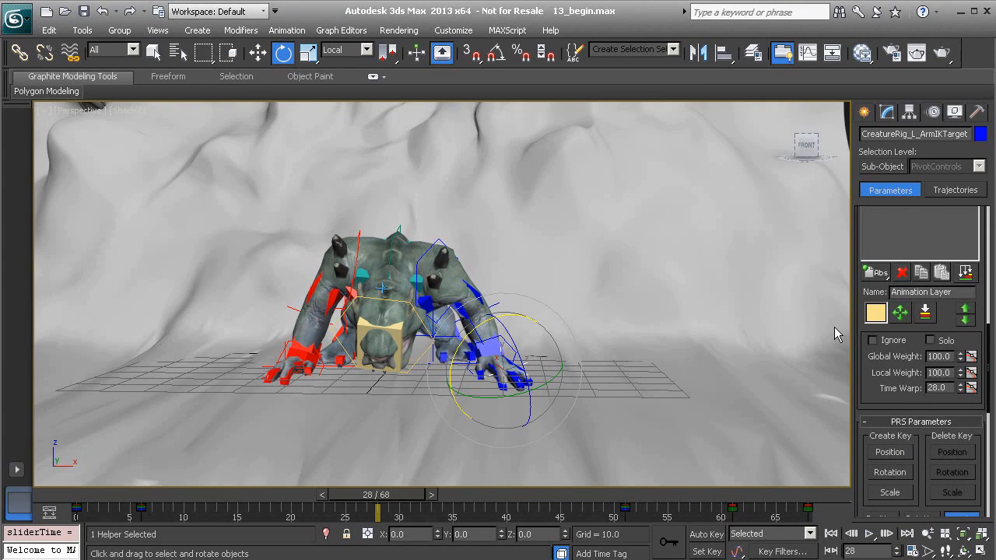
{"action": "left_click_drag", "start_coordinate": [412, 496], "coordinate": [491, 503]}
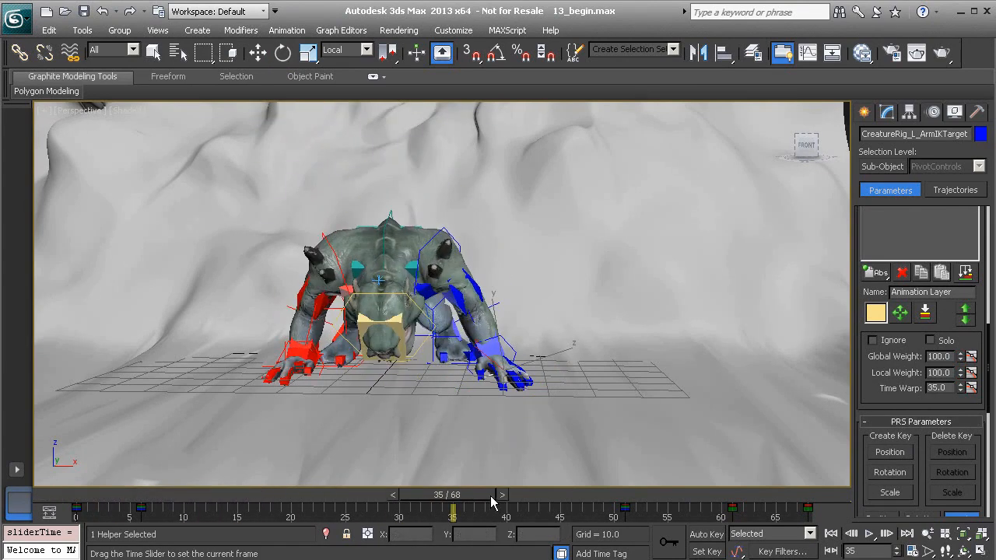
{"action": "key", "text": "e"}
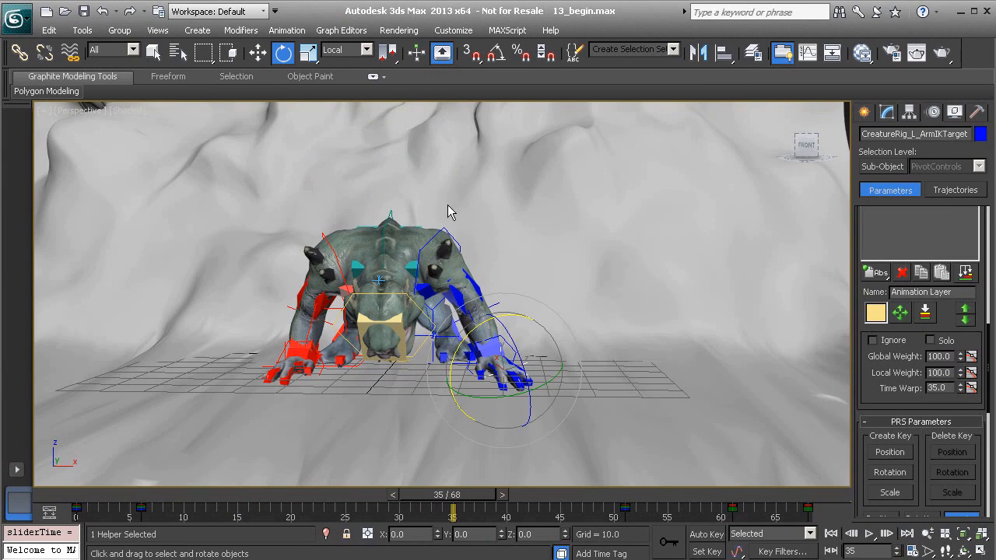